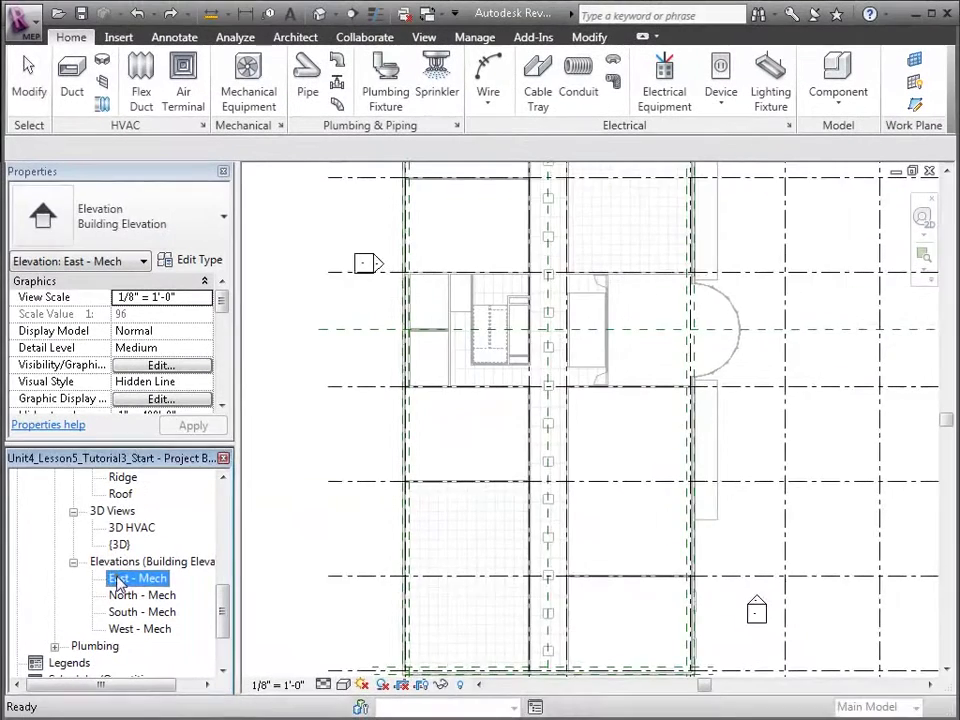
# - Open the East - Mech elevation view and clear the Level 2 line selection
pyautogui.click(651, 516)
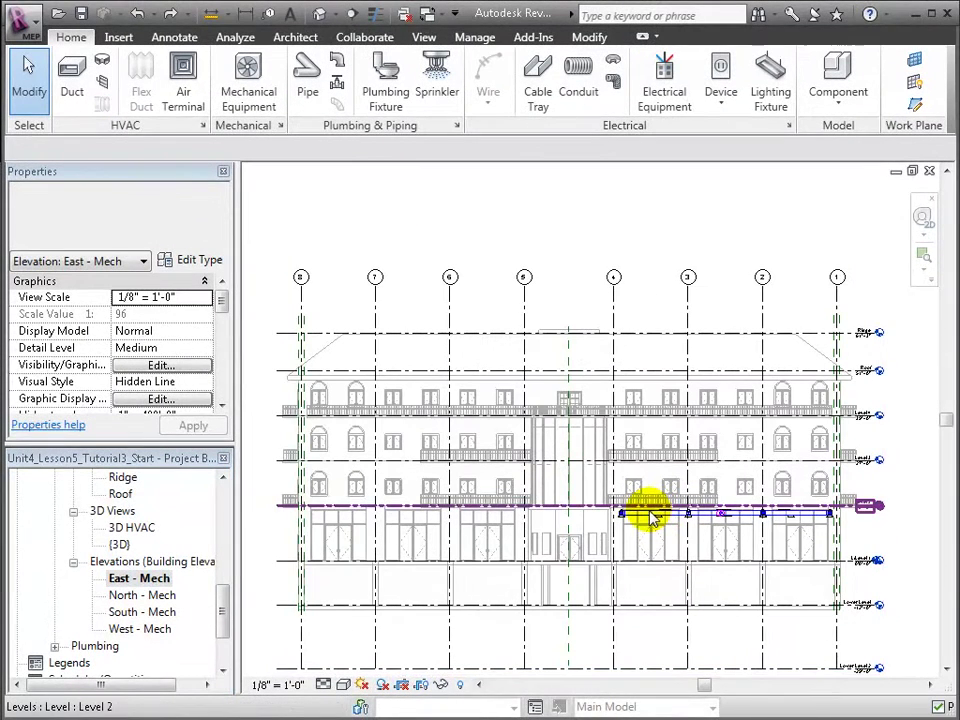
pyautogui.press('Escape')
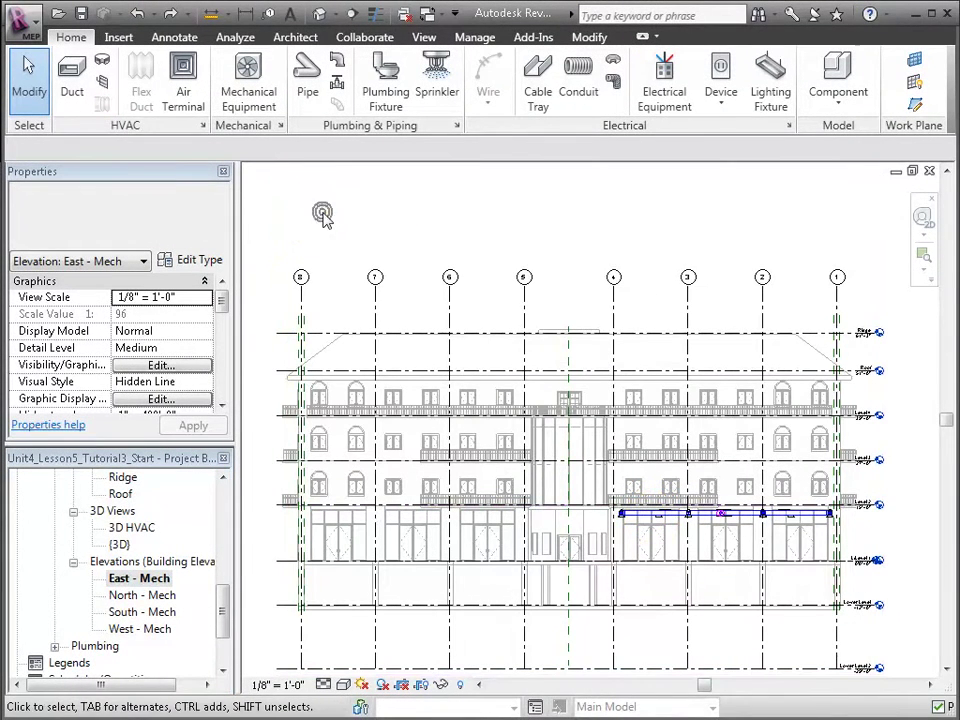
# - Hide the Windows and Walls model categories in the East - Mech view with VG
pyautogui.press('v')
pyautogui.press('g')
pyautogui.scroll(-8, 718, 347)
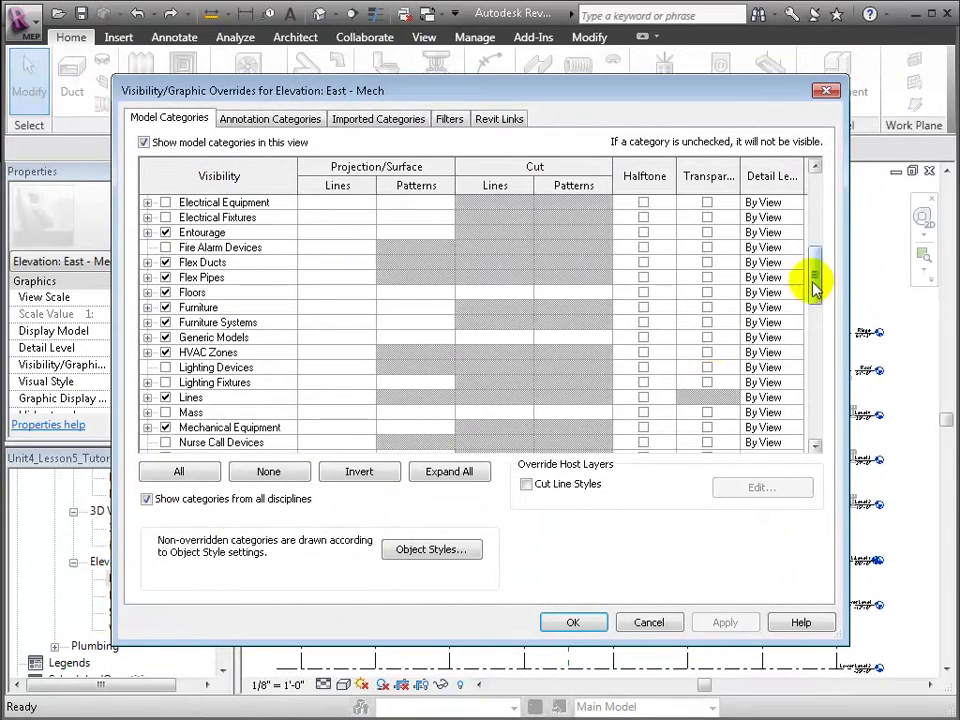
pyautogui.scroll(-12, 718, 347)
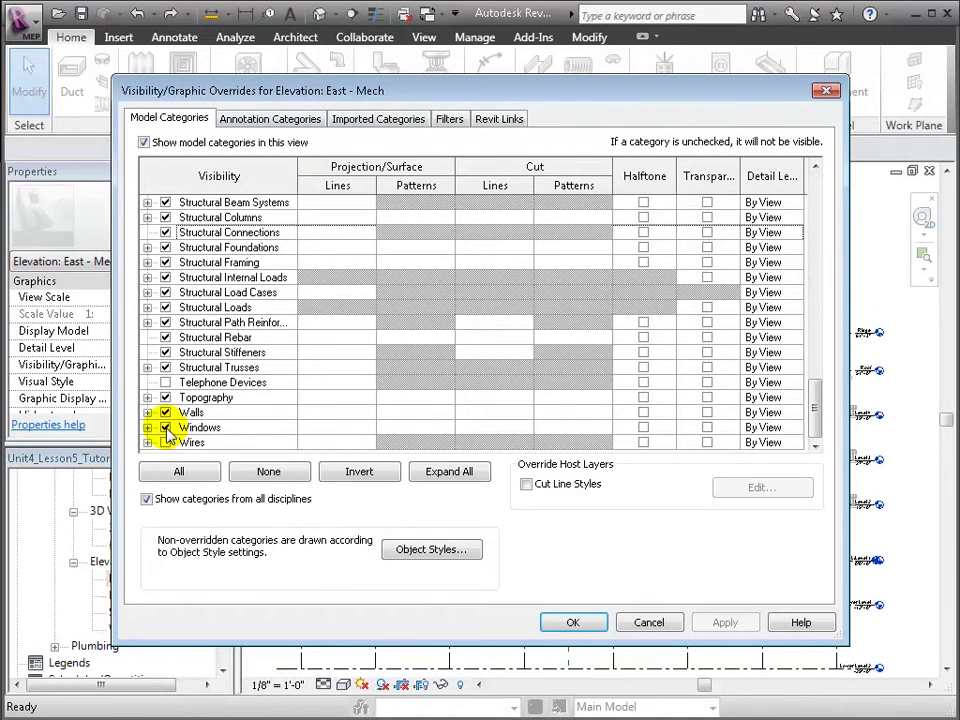
pyautogui.click(166, 428)
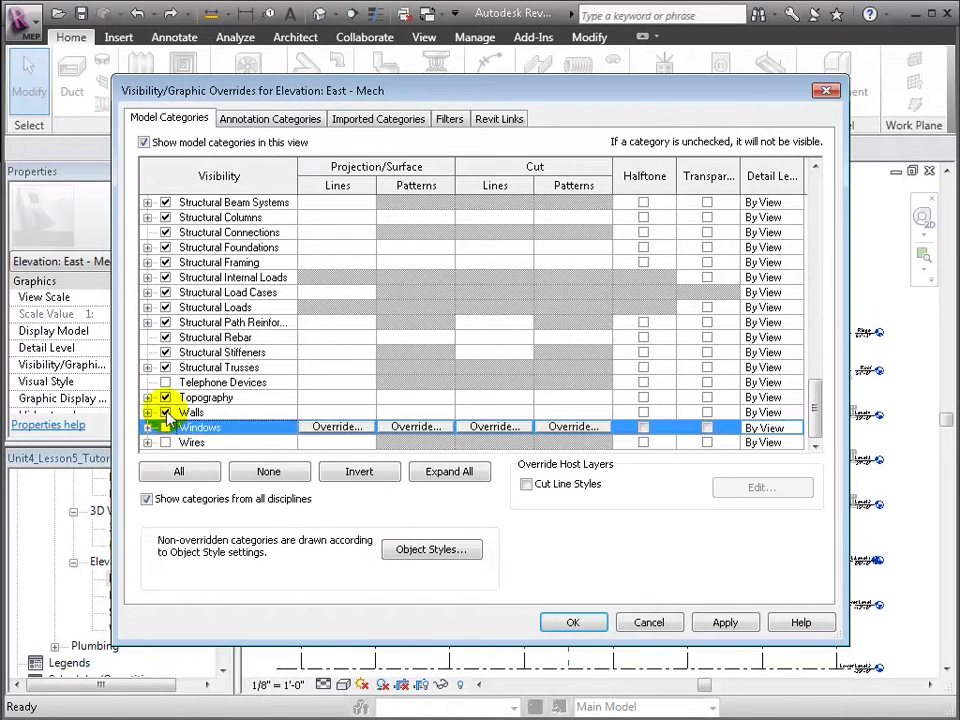
pyautogui.click(166, 413)
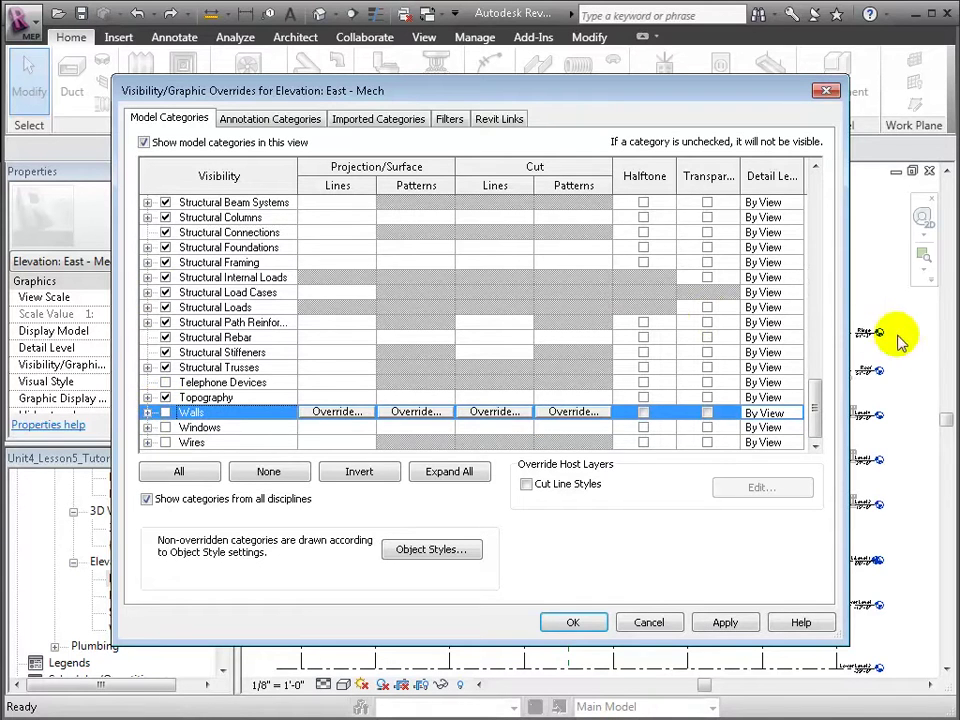
pyautogui.click(592, 626)
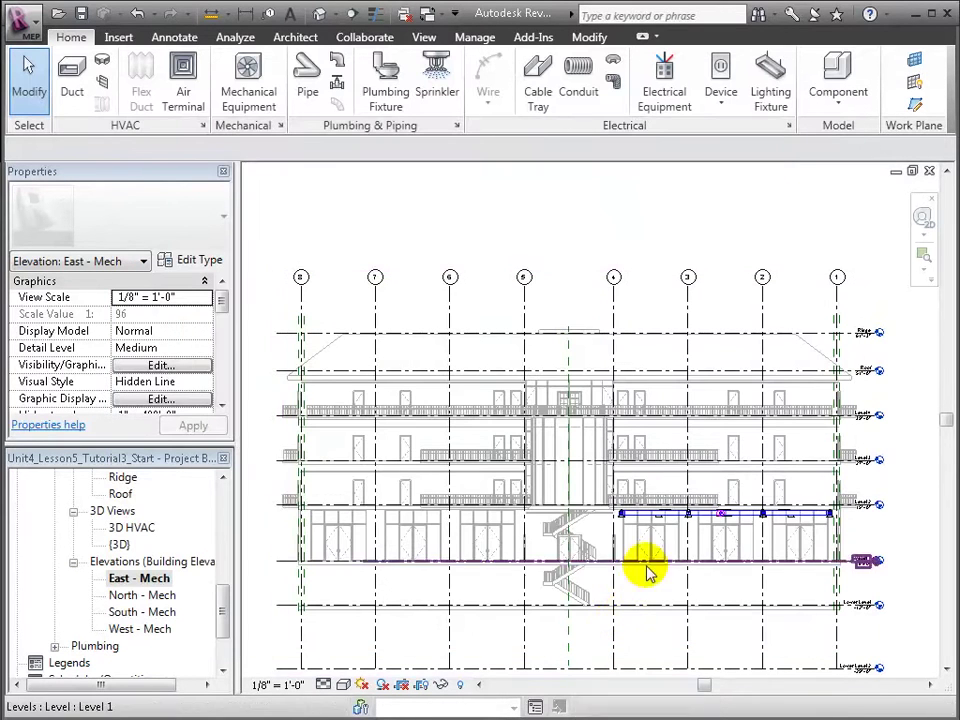
pyautogui.scroll(3, 675, 505)
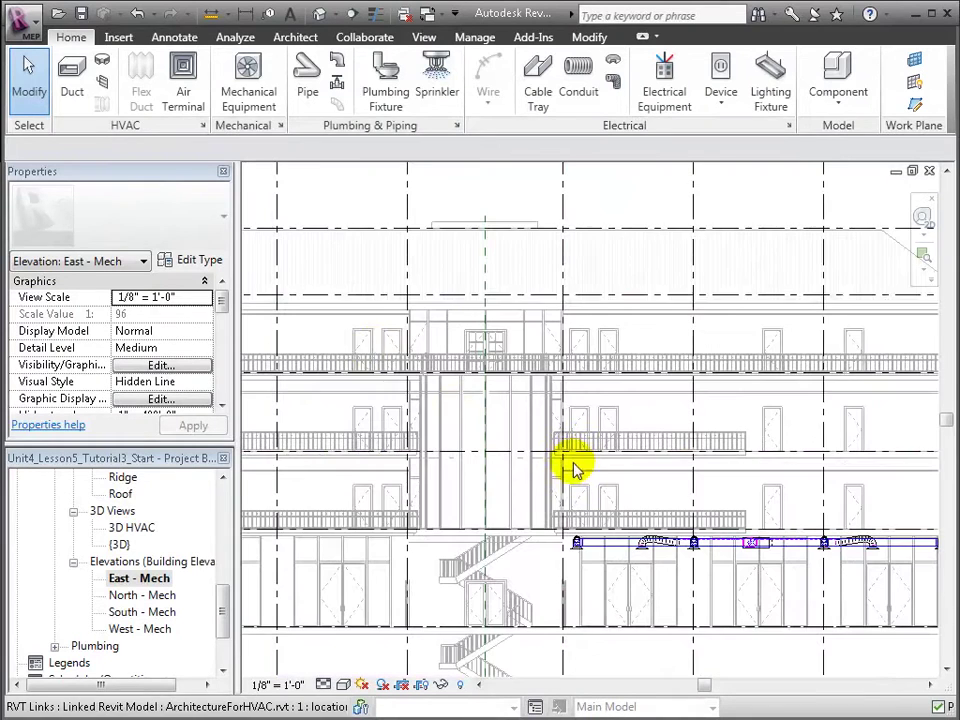
pyautogui.click(158, 37)
pyautogui.click(78, 72)
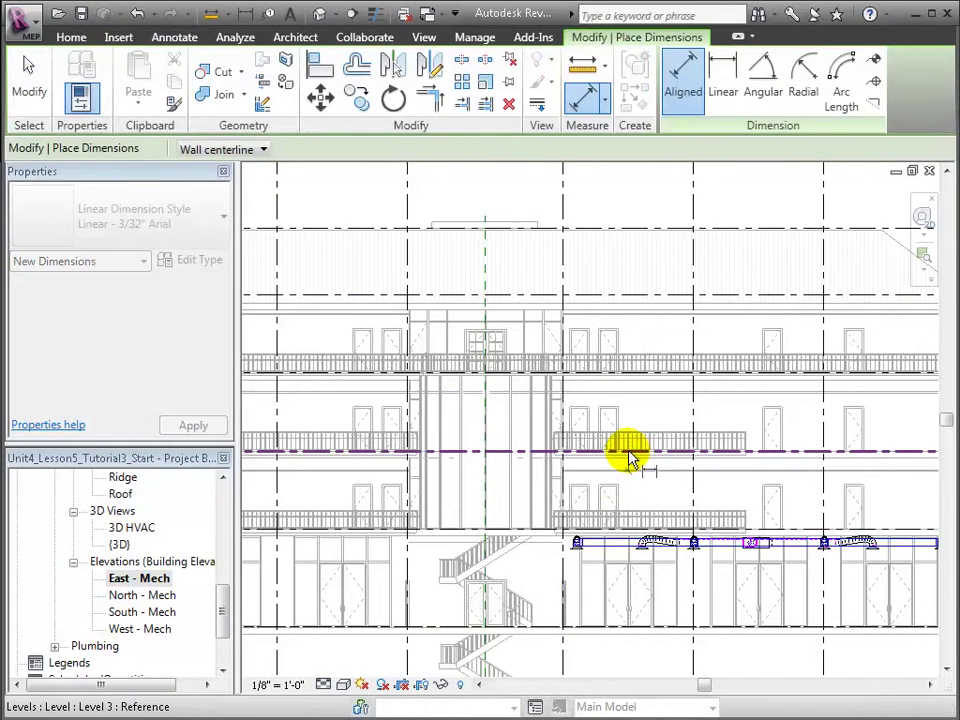
pyautogui.click(630, 453)
pyautogui.scroll(2, 738, 467)
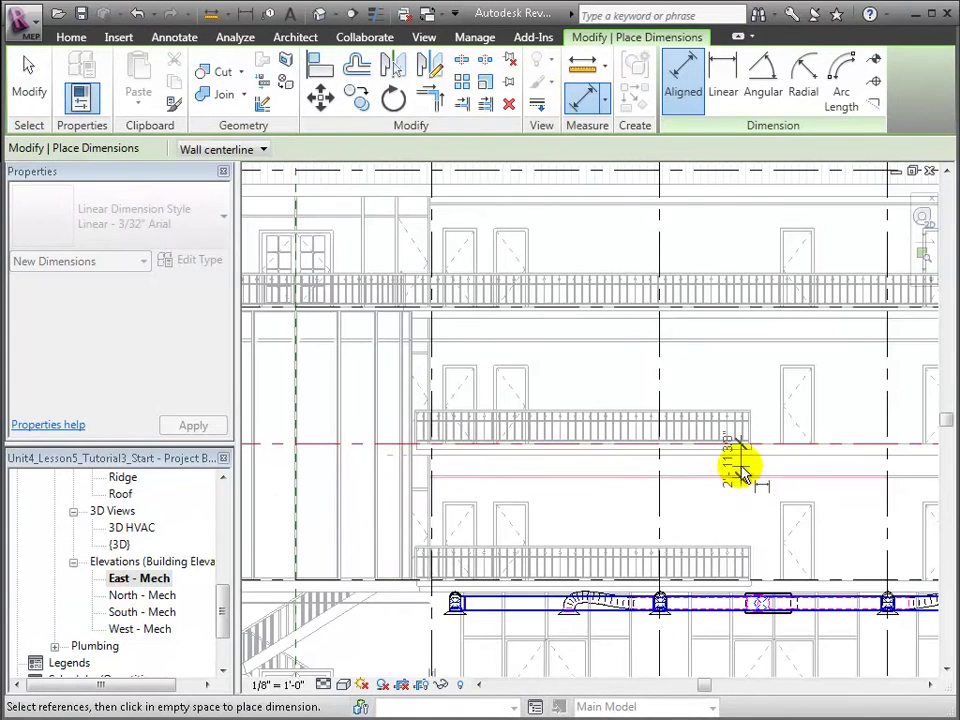
pyautogui.press('Escape')
pyautogui.press('Escape')
pyautogui.scroll(2, 660, 490)
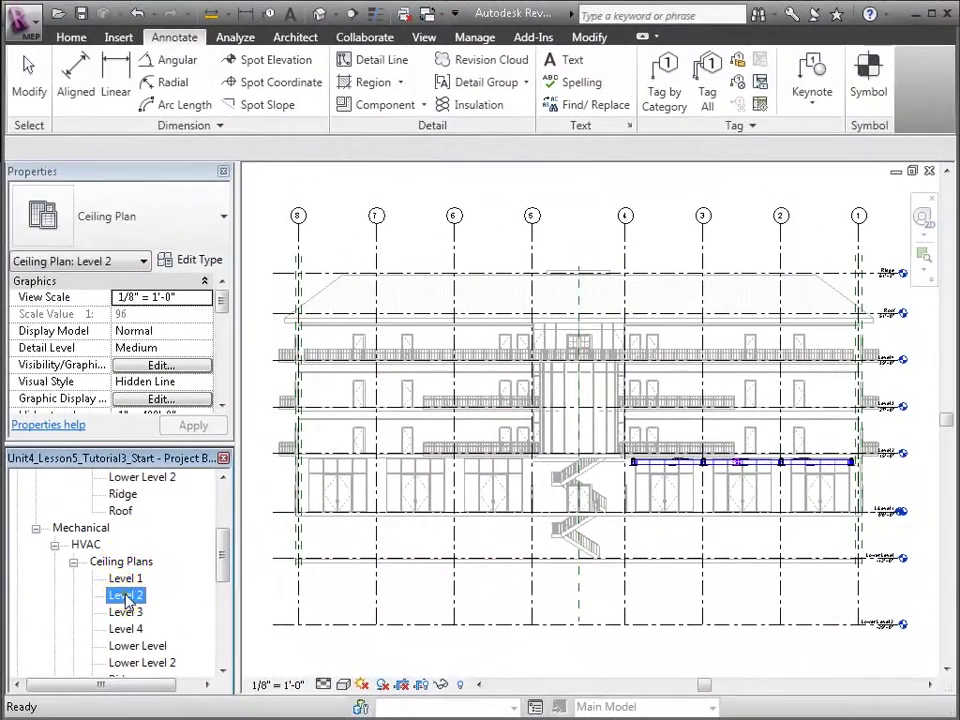
# - In the Level 2 ceiling plan, place two supply diffusers at 9' 0" offset in the lower-left bay
pyautogui.doubleClick(127, 597)
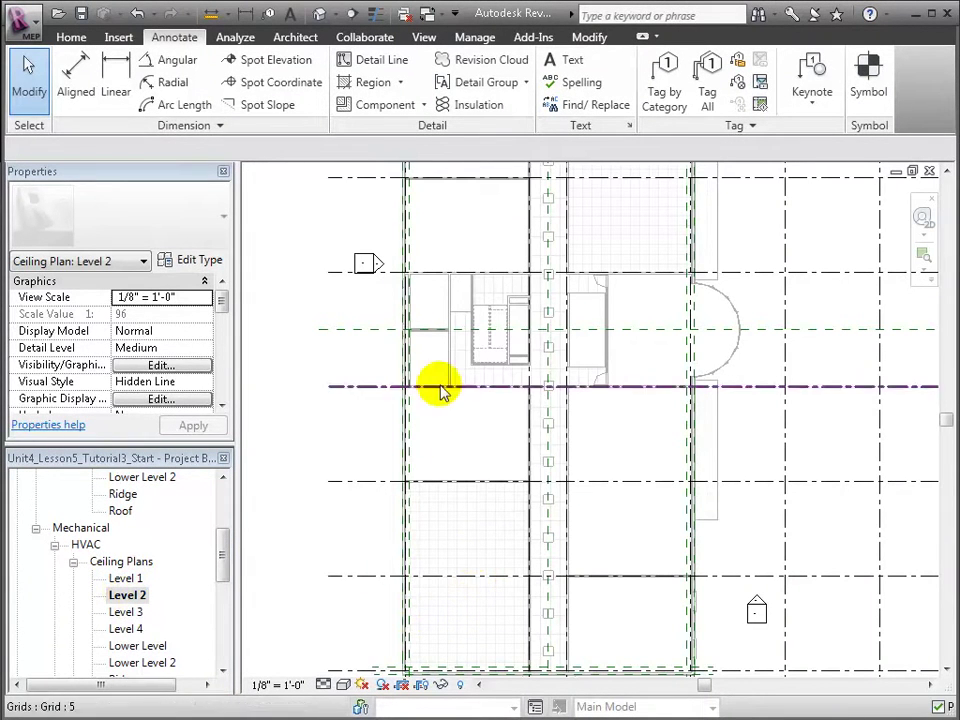
pyautogui.click(70, 38)
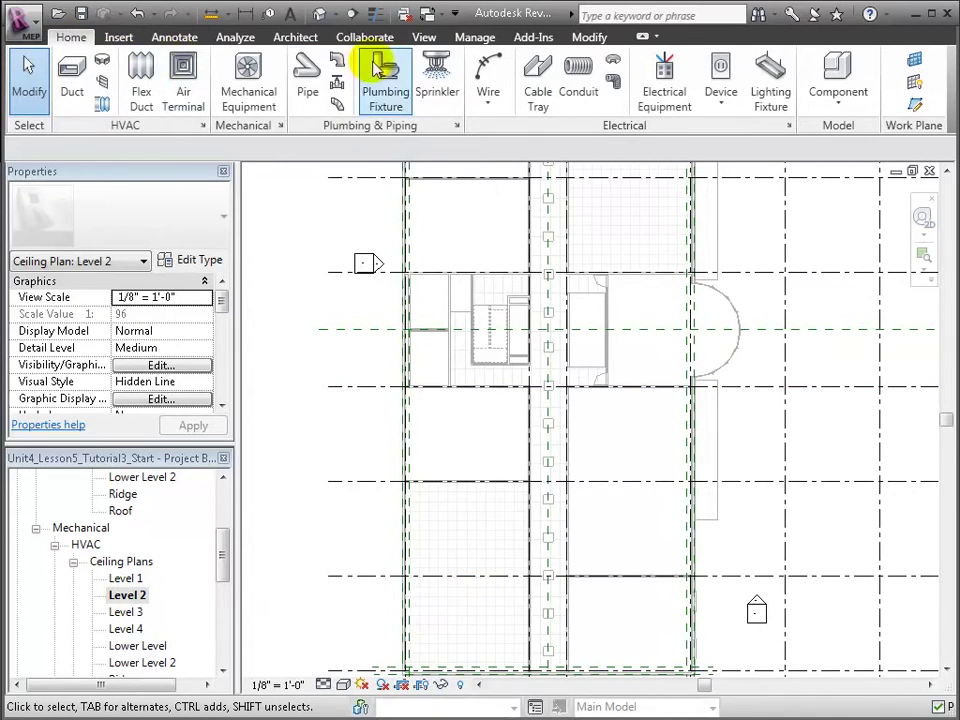
pyautogui.click(184, 78)
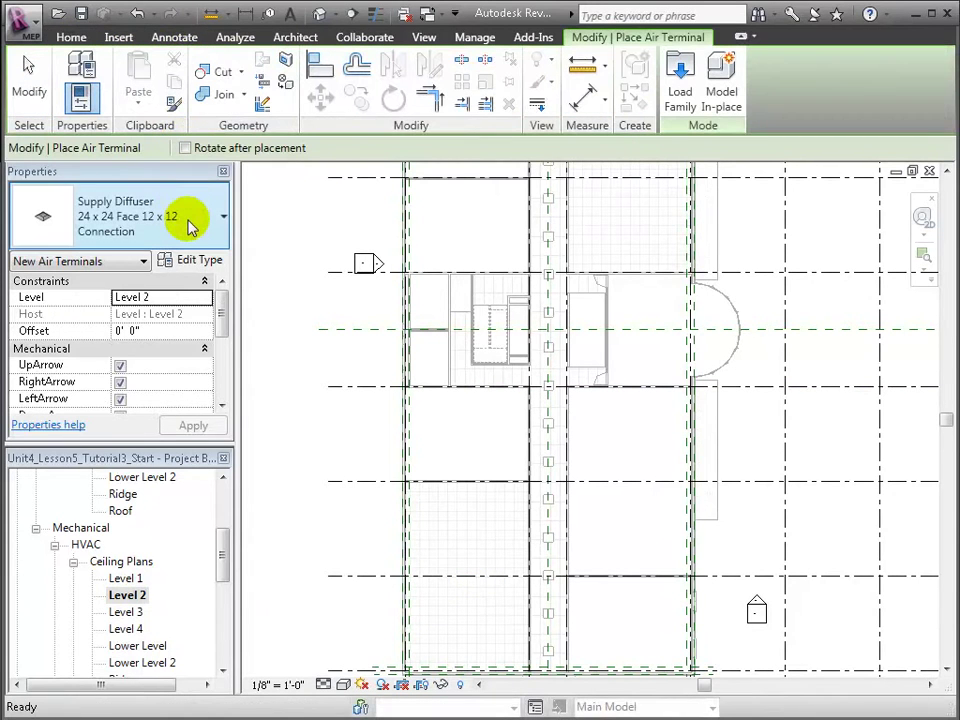
pyautogui.click(166, 330)
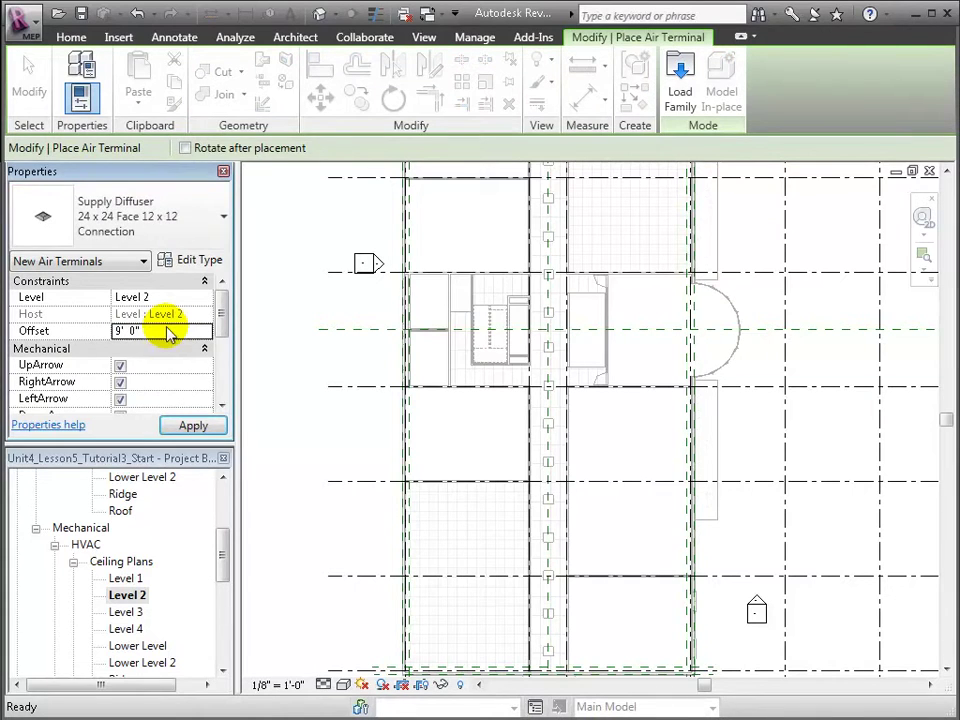
pyautogui.write('9\' 0"')
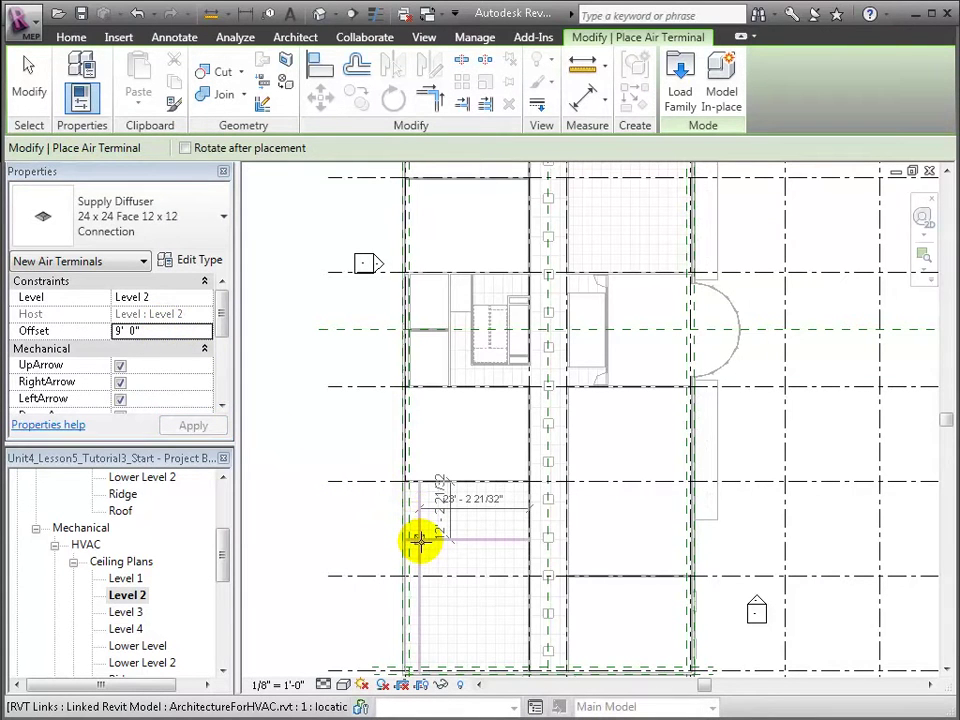
pyautogui.click(420, 540)
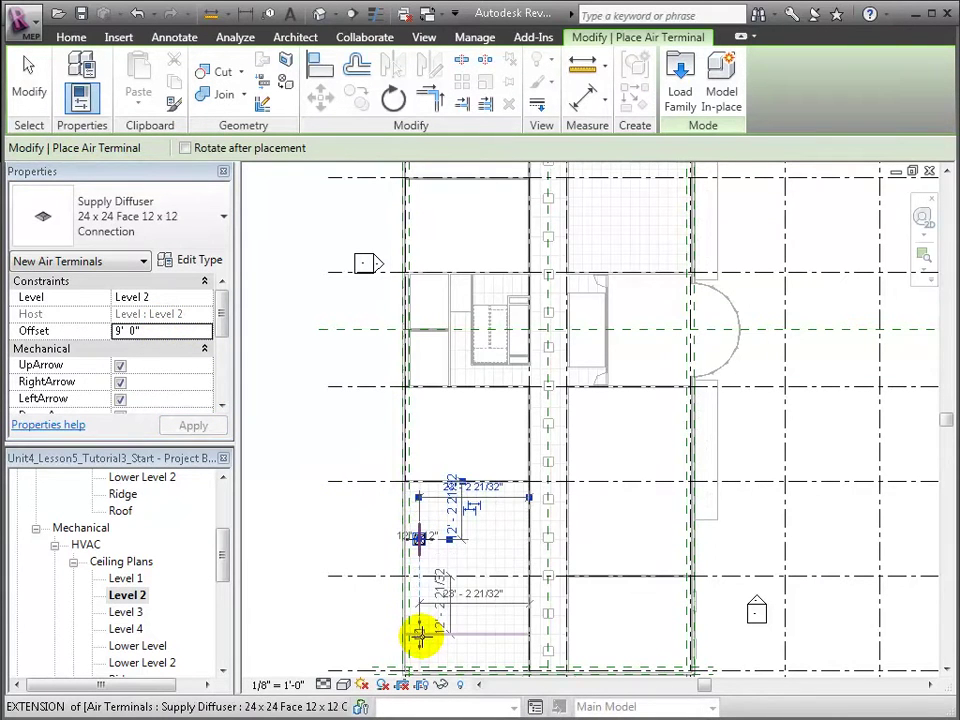
pyautogui.click(420, 635)
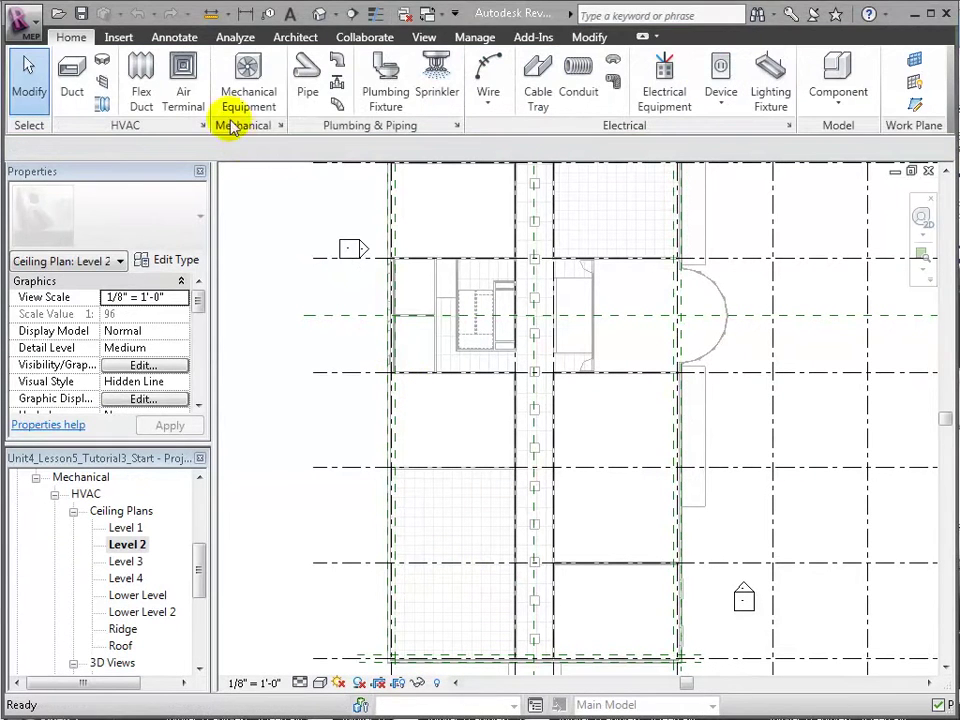
# - Place two 24 x 24 Return Diffusers at 9' 0" offset right of the supply diffusers
pyautogui.click(183, 80)
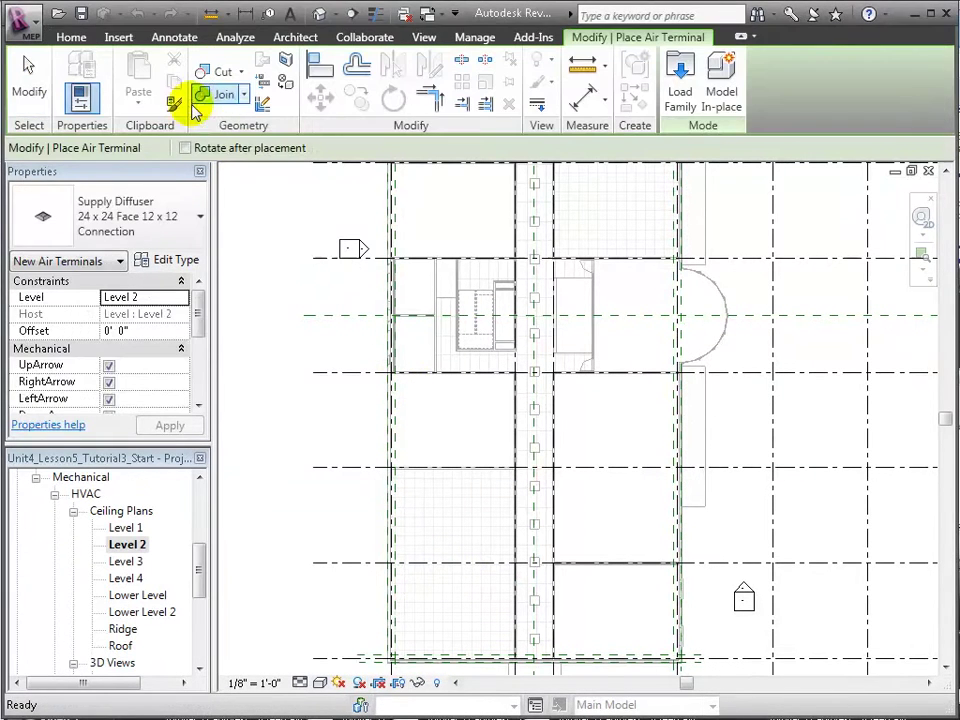
pyautogui.click(199, 217)
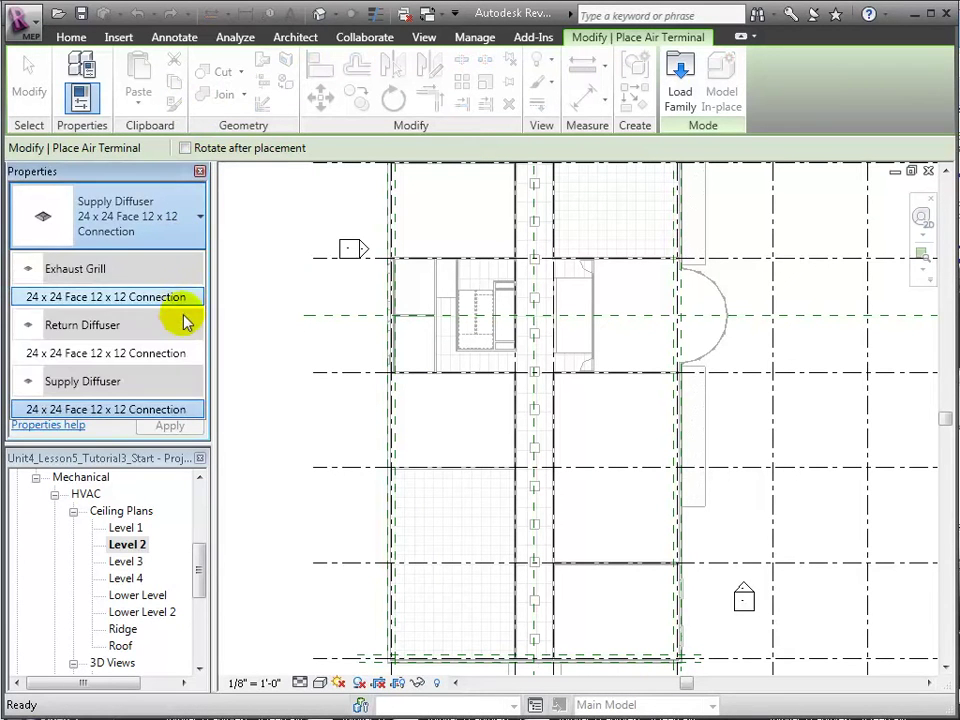
pyautogui.click(183, 352)
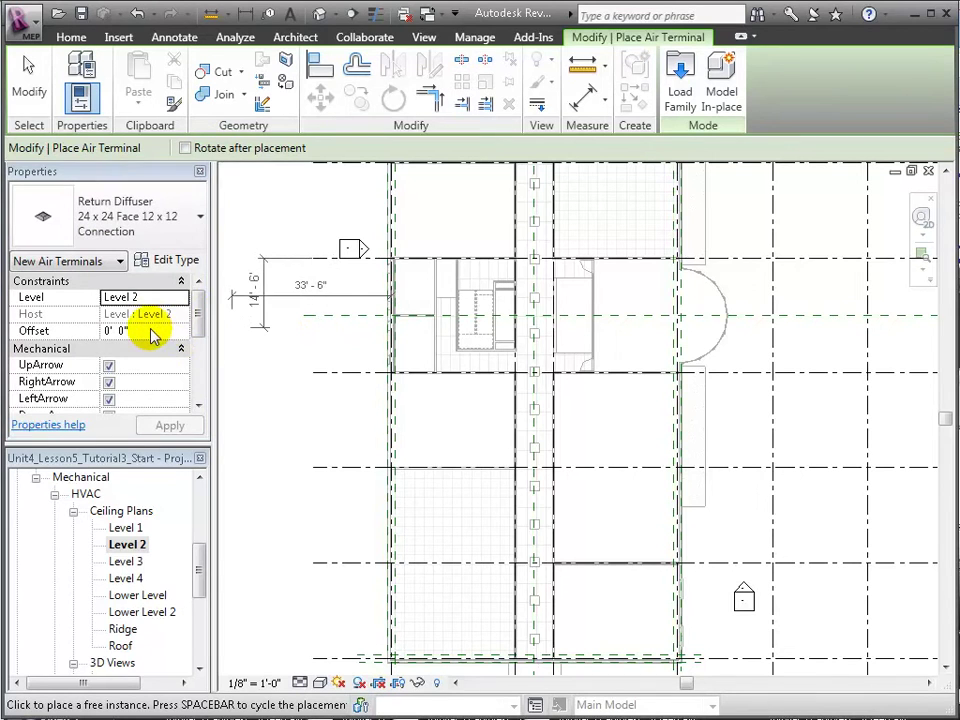
pyautogui.click(152, 333)
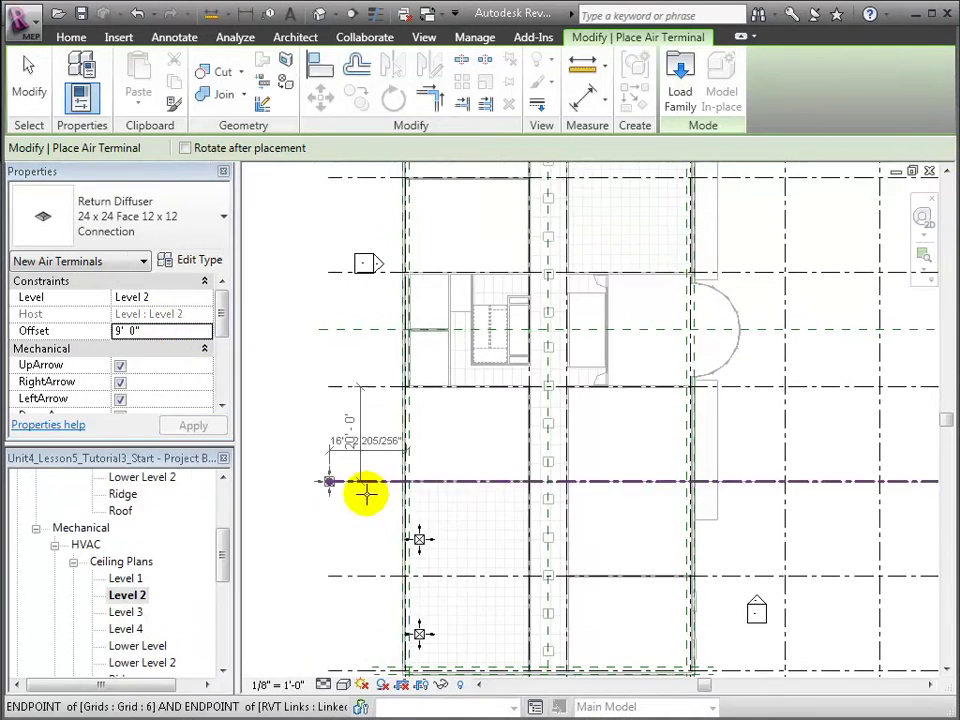
pyautogui.click(512, 538)
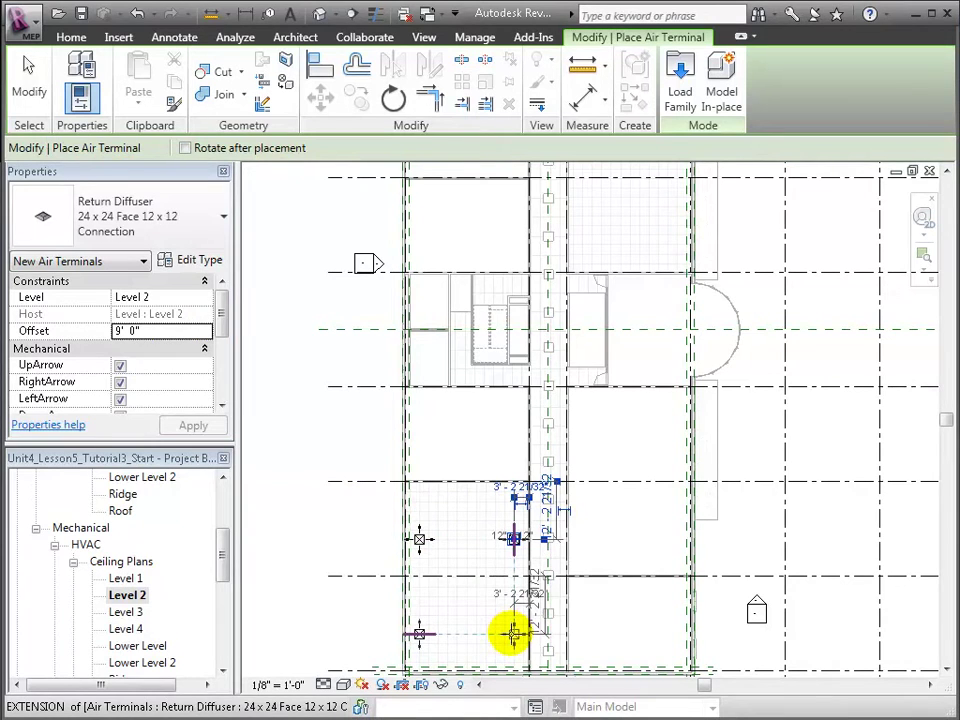
pyautogui.click(512, 632)
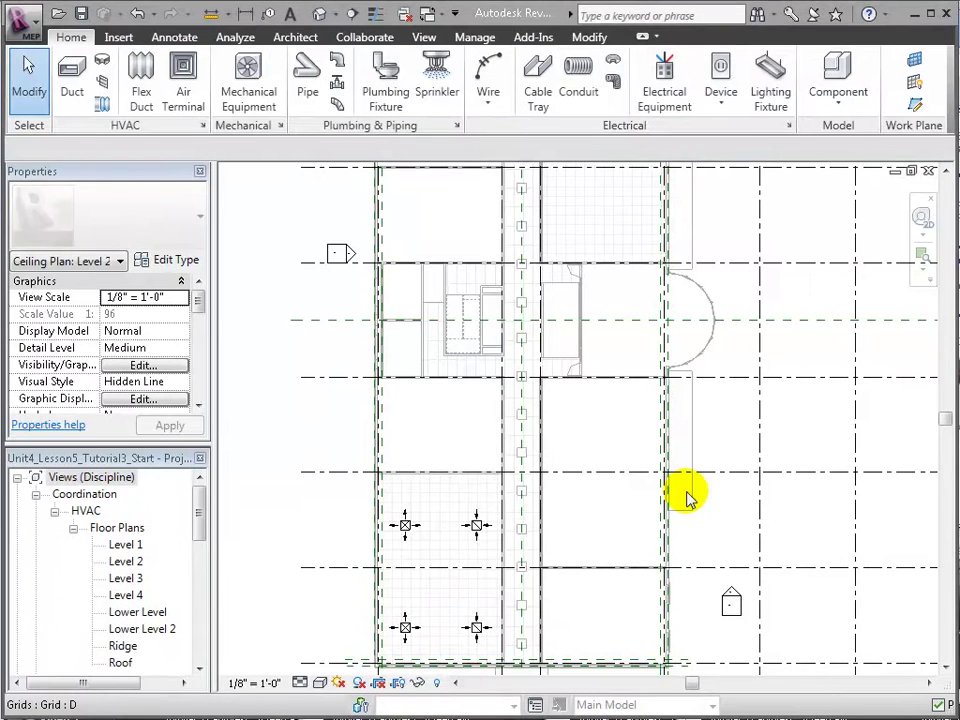
# - Choose the VAV Unit Size 3 - 8 inch Inlet mechanical equipment type
pyautogui.click(250, 92)
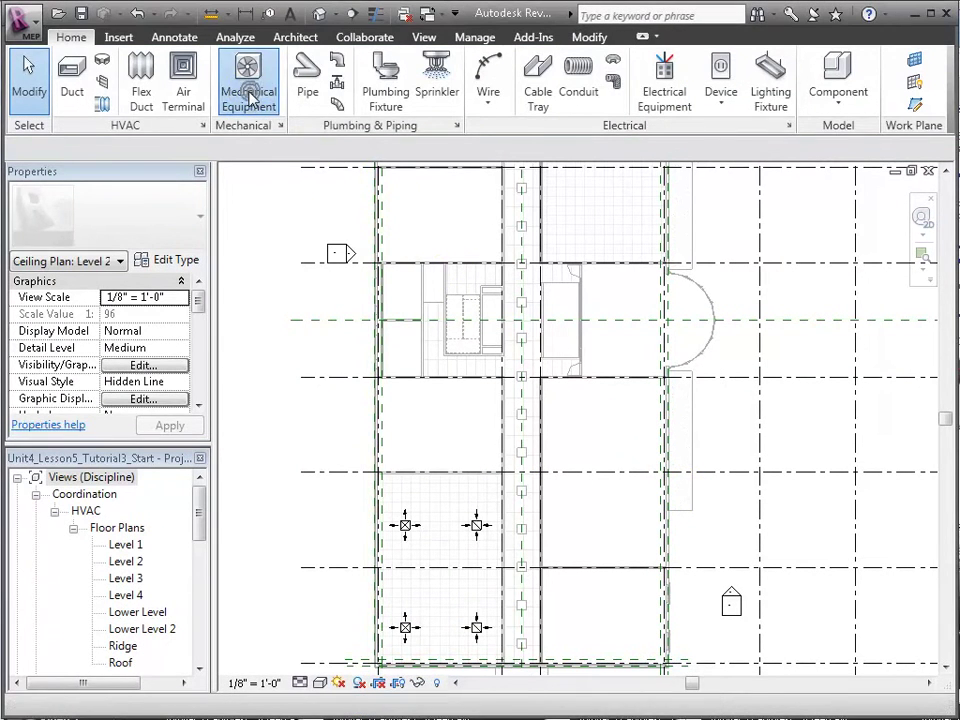
pyautogui.click(199, 220)
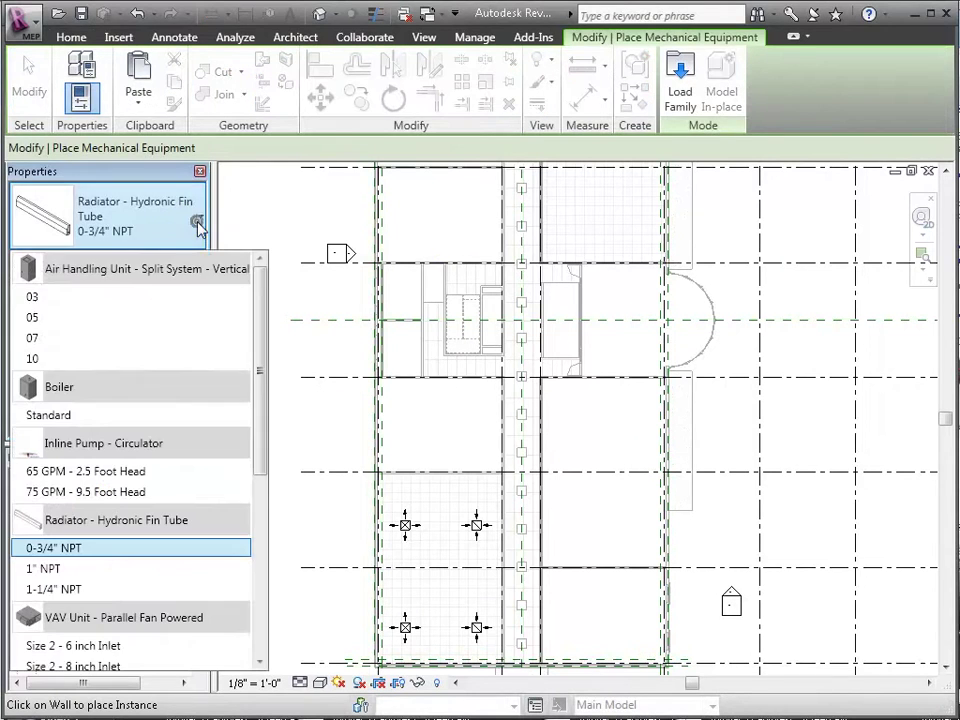
pyautogui.scroll(-5, 210, 317)
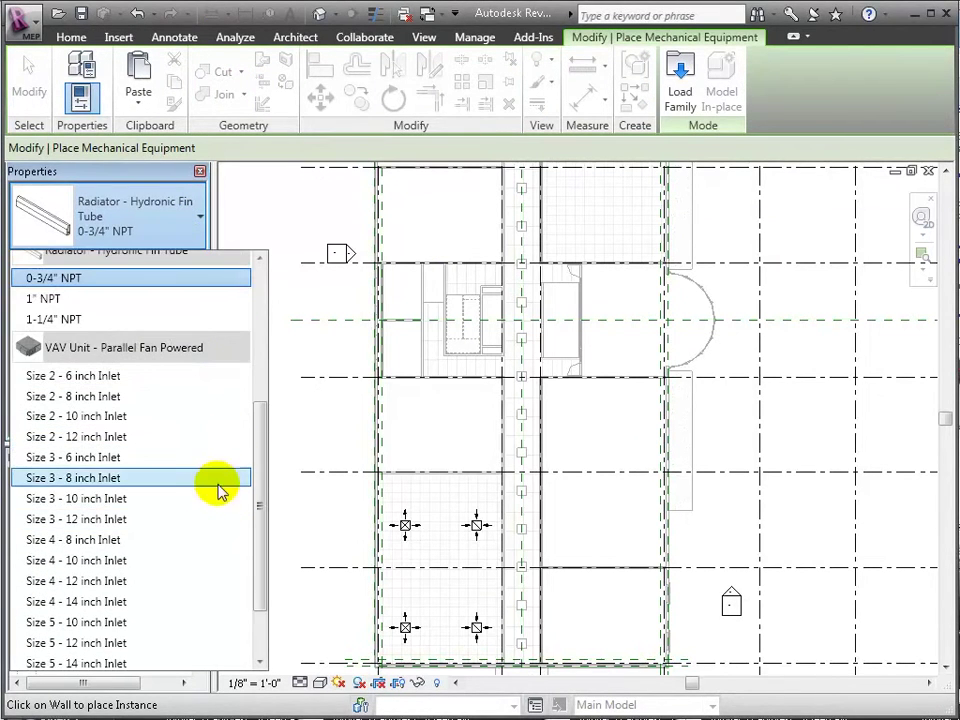
pyautogui.click(221, 479)
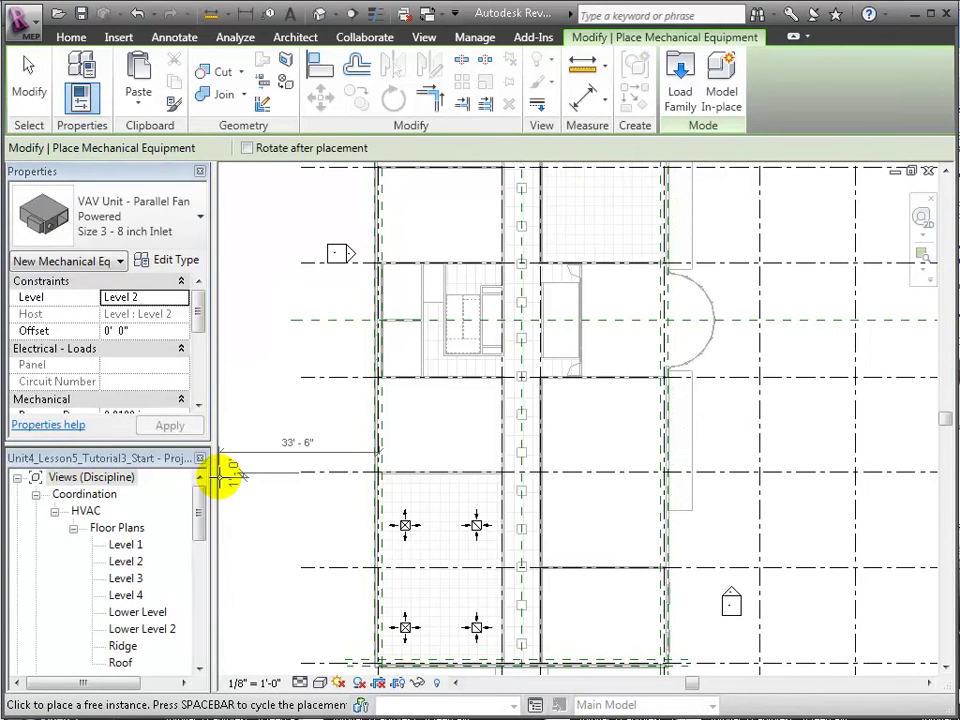
# - Place the VAV unit in the corridor ceiling at an 11' 0" offset
pyautogui.click(160, 331)
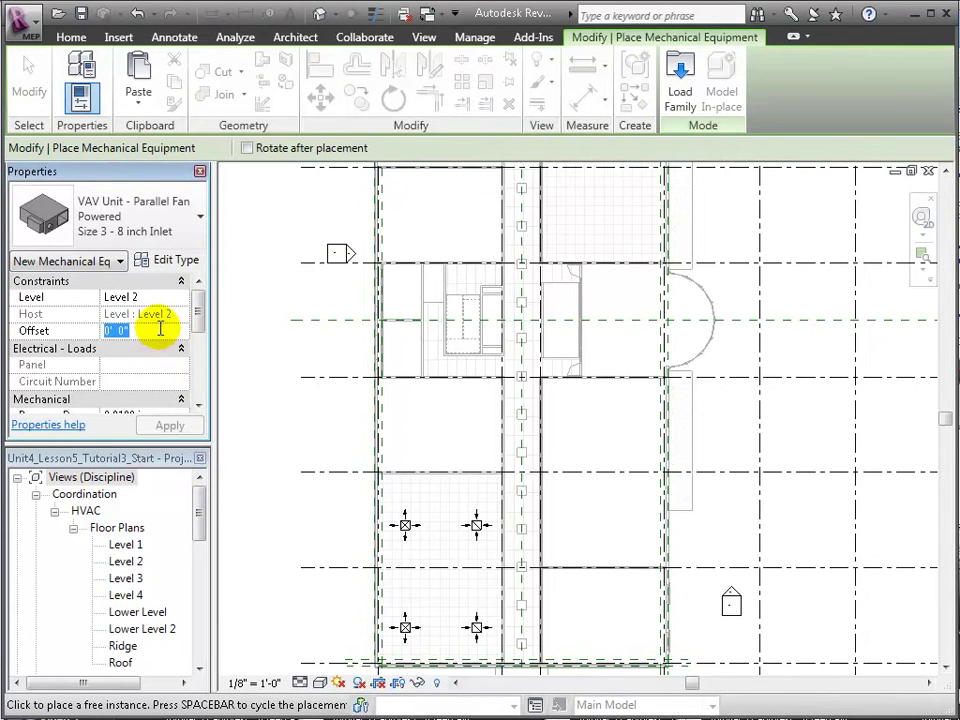
pyautogui.write('11')
pyautogui.click(170, 426)
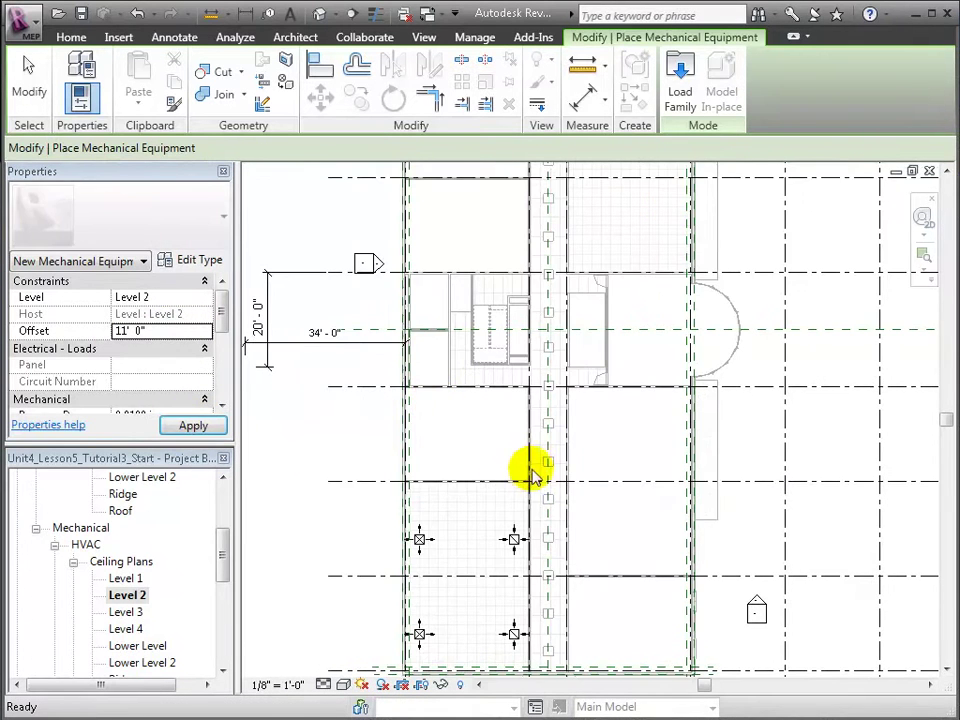
pyautogui.scroll(3, 525, 467)
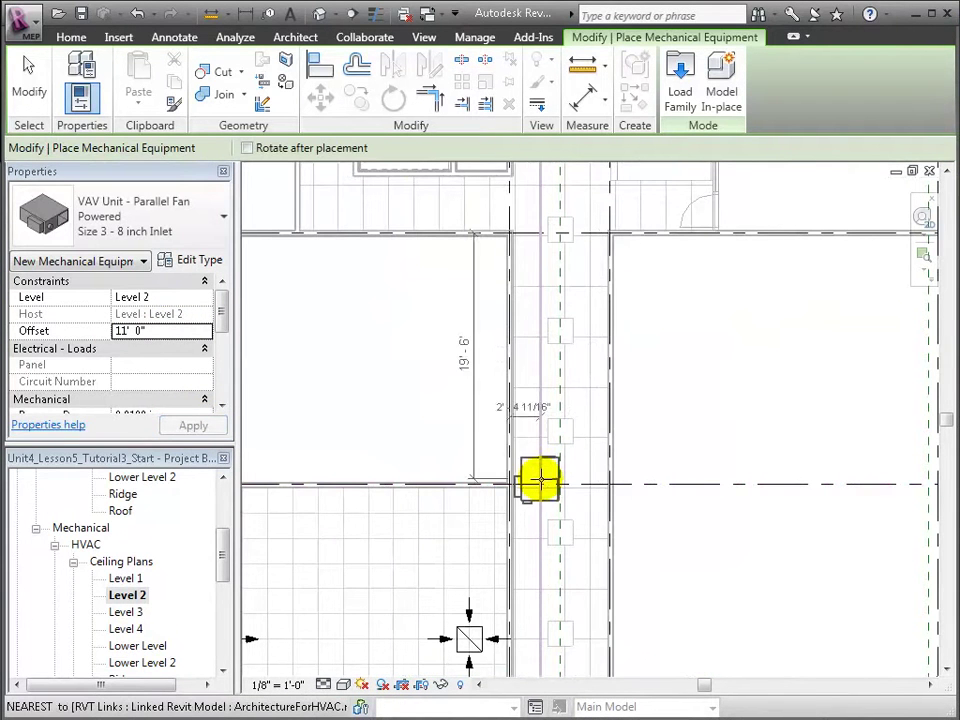
pyautogui.click(540, 479)
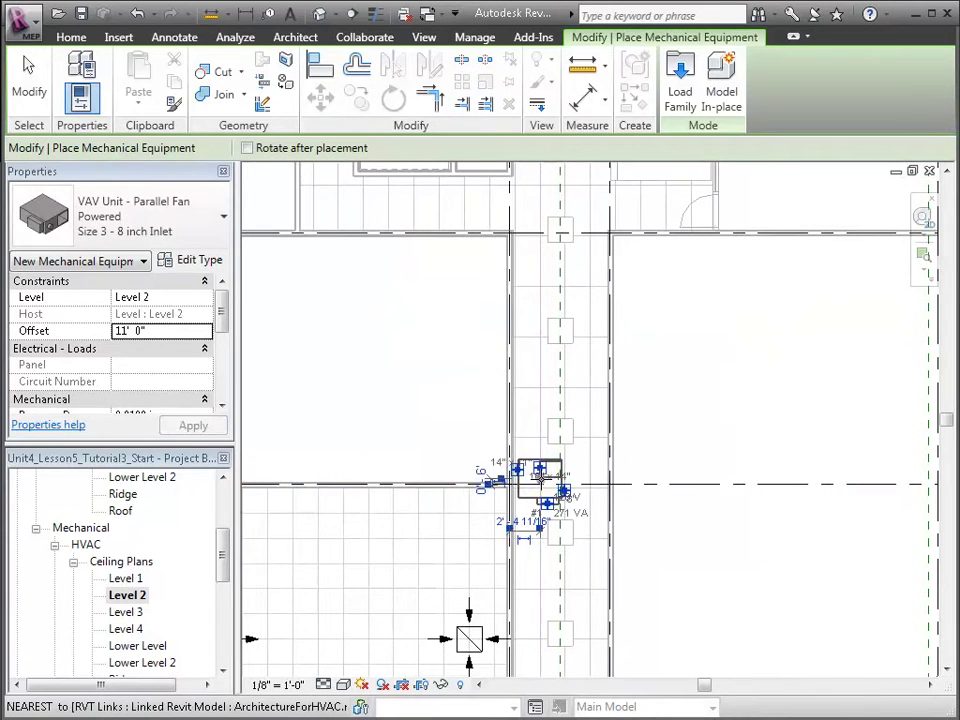
pyautogui.press('Escape')
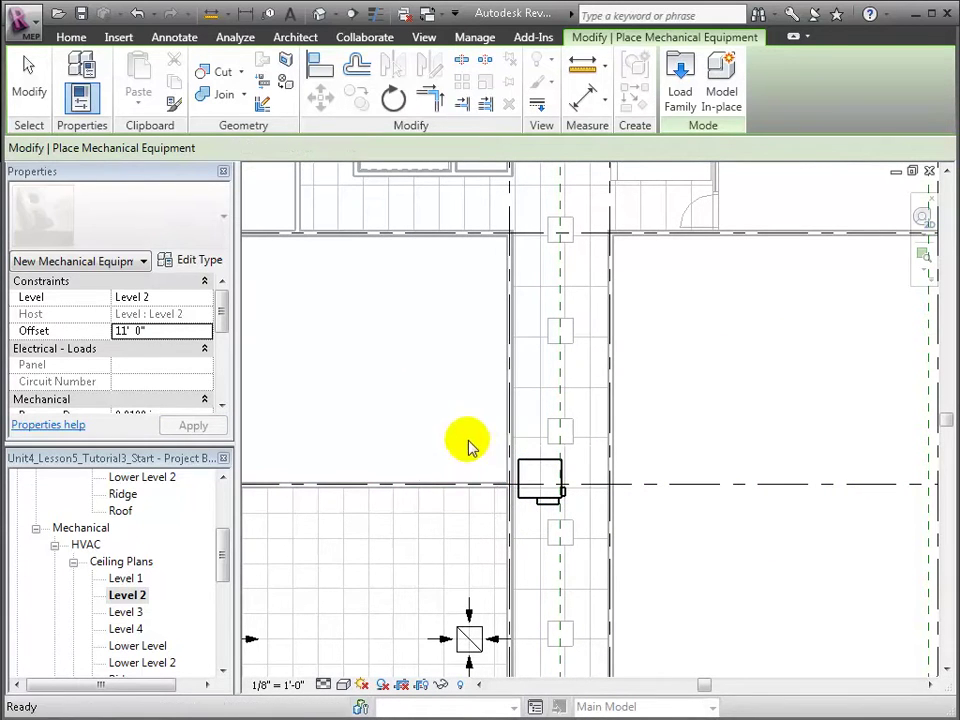
pyautogui.press('Escape')
pyautogui.moveTo(476, 446); pyautogui.dragTo(521, 304, button='middle')
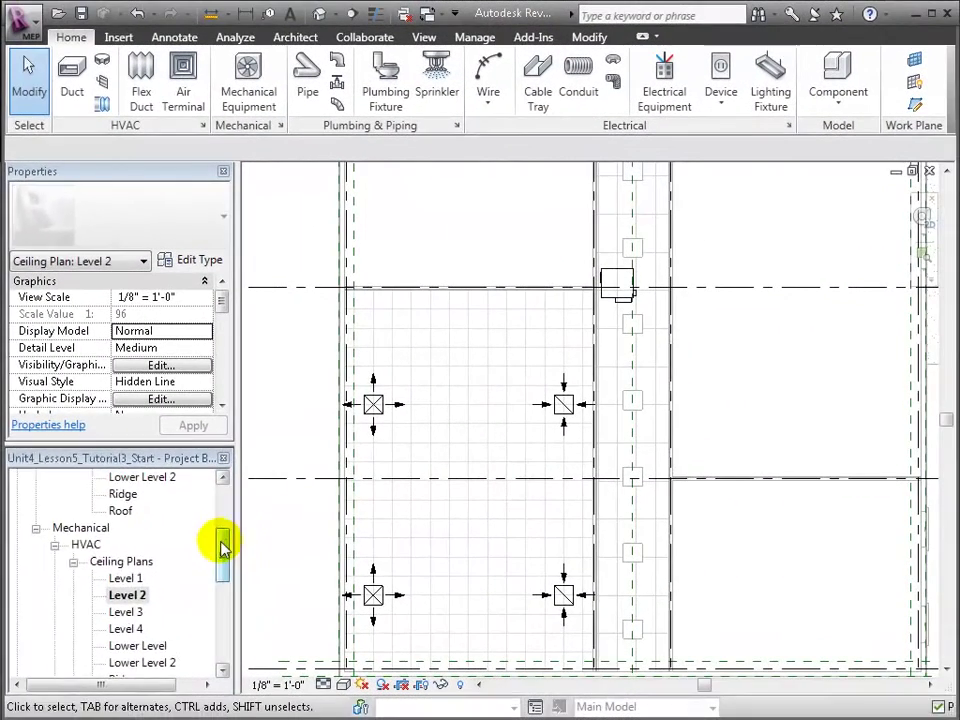
# - Open the Level 2 floor plan under Coordination > HVAC > Floor Plans
pyautogui.moveTo(616, 550); pyautogui.dragTo(616, 518)
pyautogui.click(141, 545)
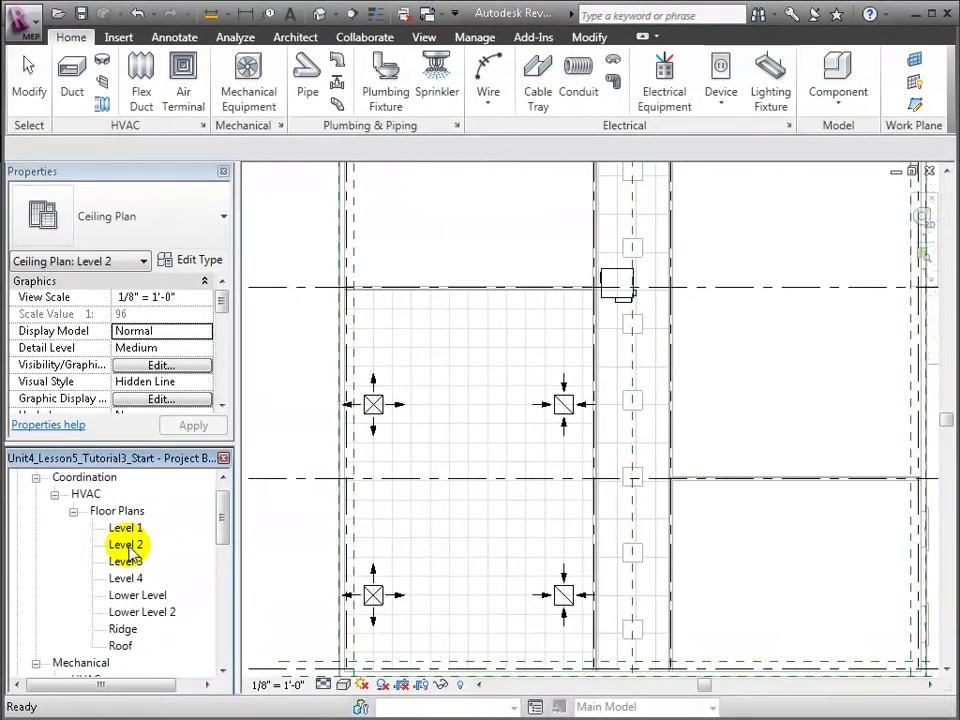
pyautogui.doubleClick(130, 548)
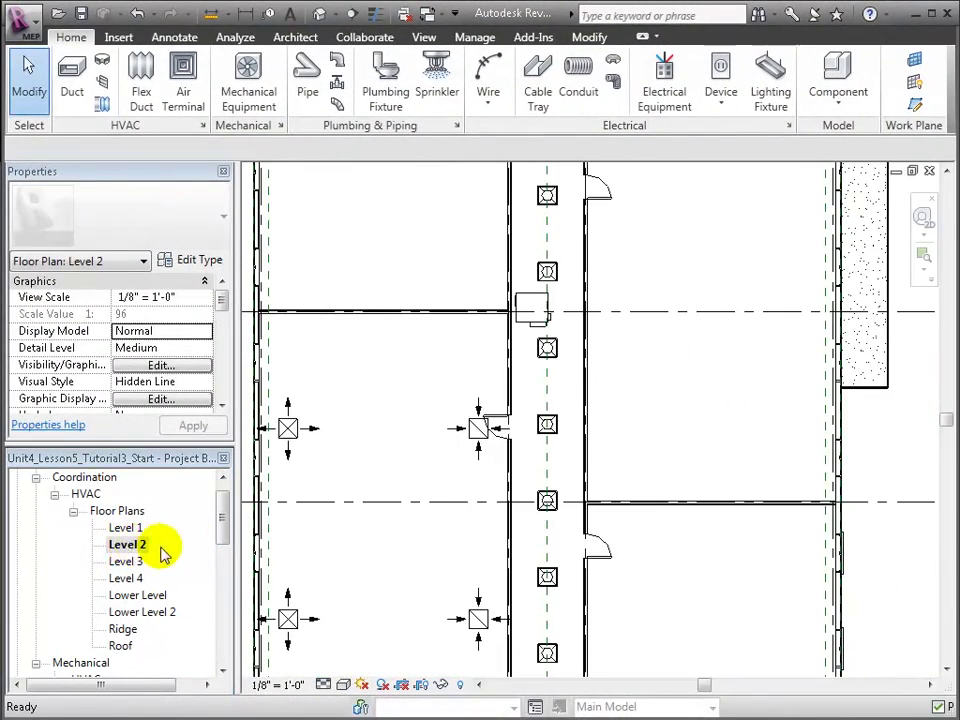
# - Select both left supply diffusers and create a Supply air system from them
pyautogui.click(289, 428)
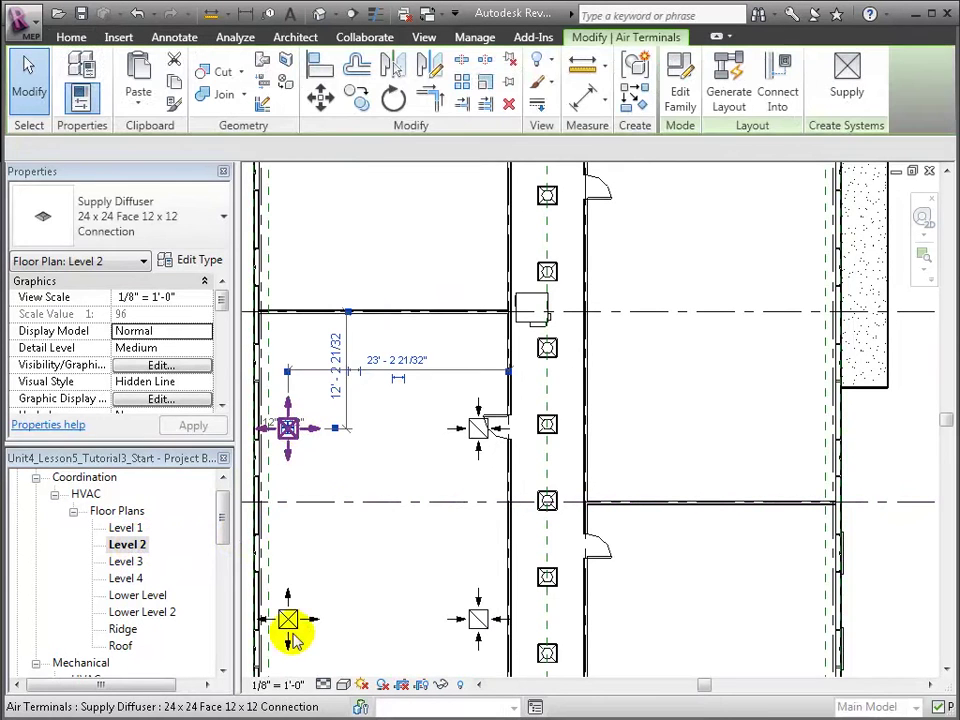
pyautogui.click(290, 622)
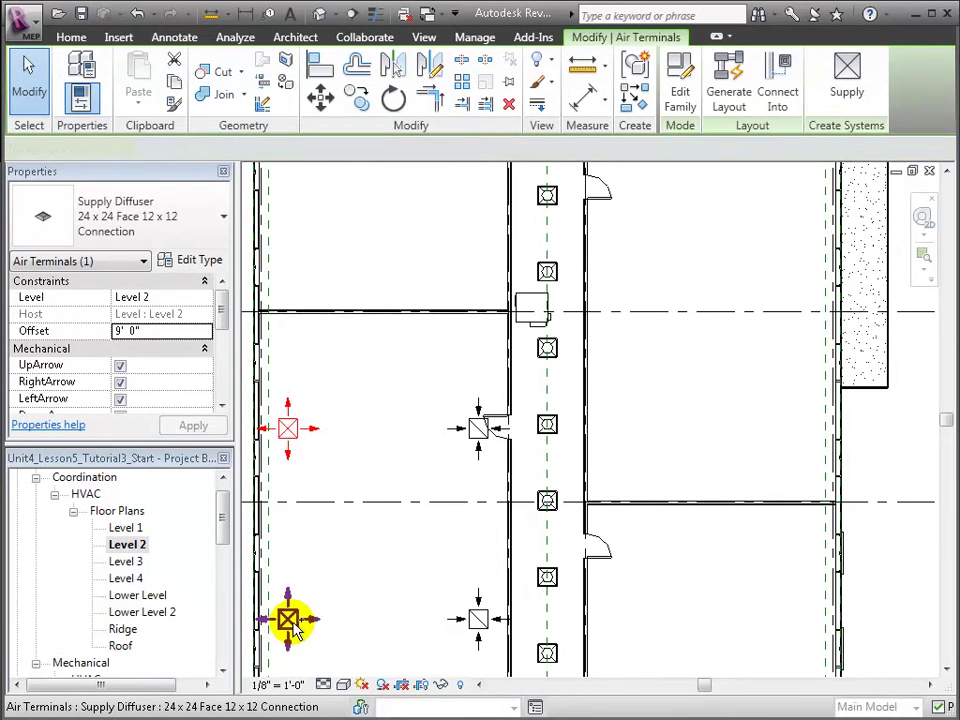
pyautogui.keyDown('ctrl'); pyautogui.click(290, 622); pyautogui.keyUp('ctrl')
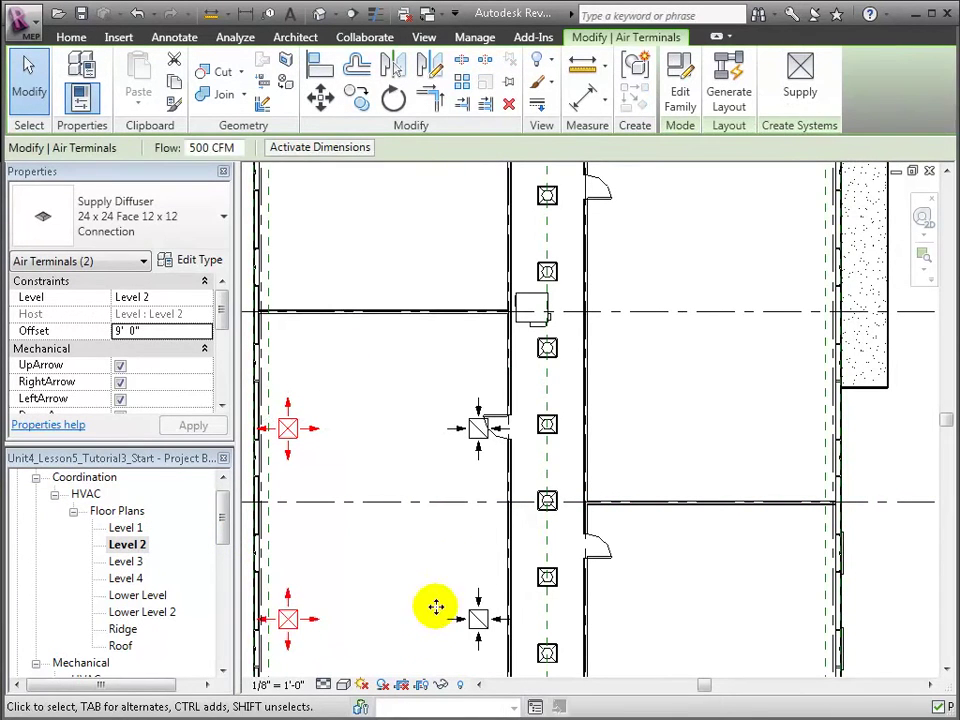
pyautogui.click(800, 70)
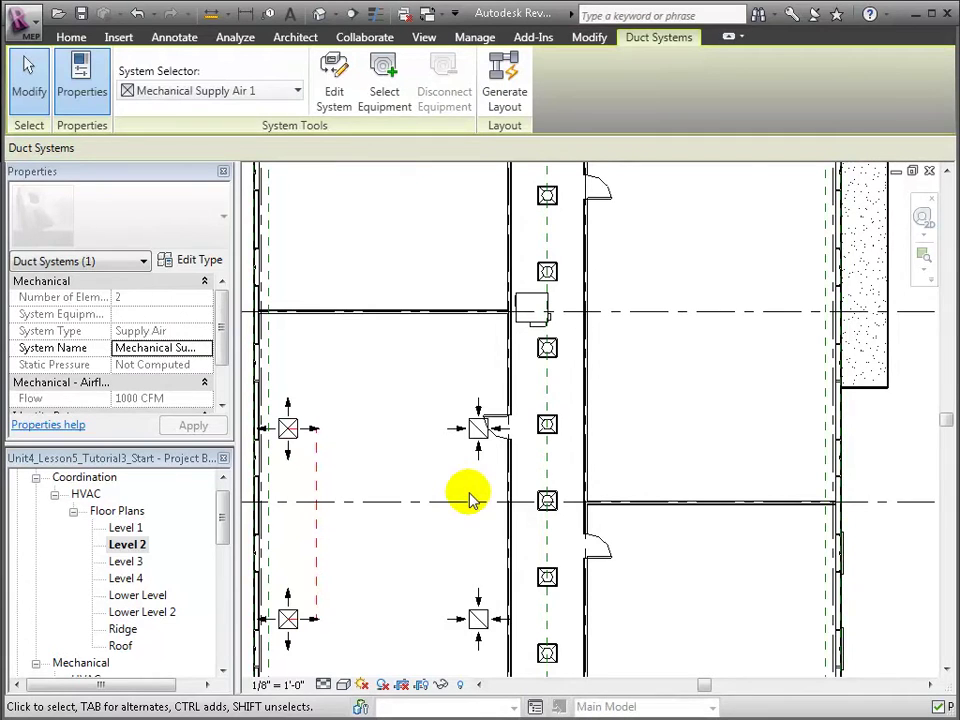
# - Assign the VAV unit as the system's equipment and start generating its duct layout
pyautogui.click(388, 100)
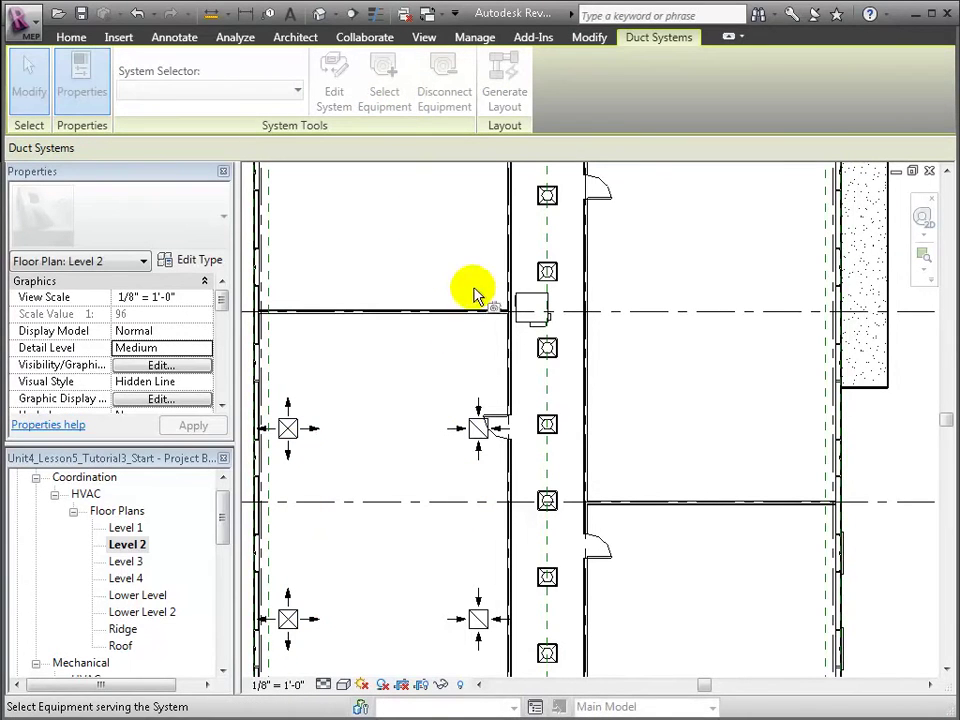
pyautogui.click(521, 312)
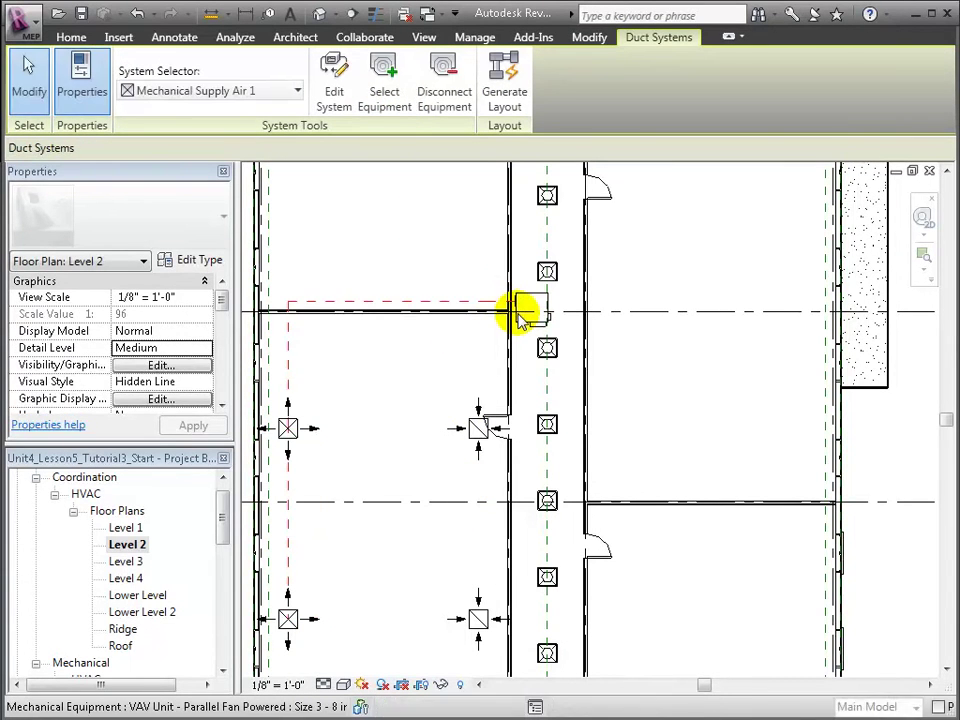
pyautogui.click(502, 88)
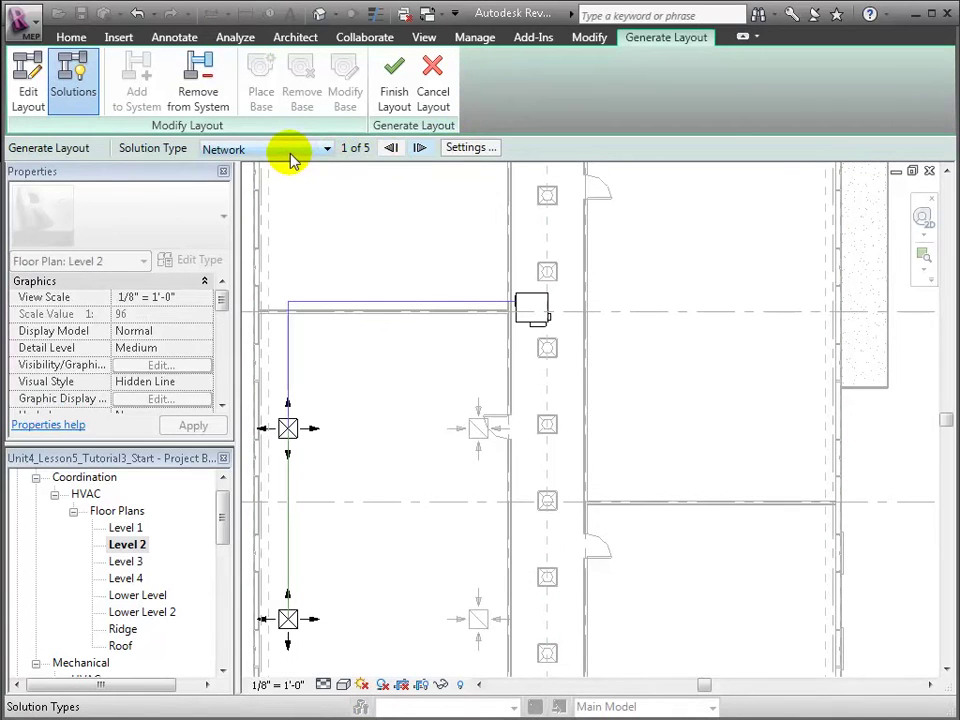
pyautogui.click(468, 148)
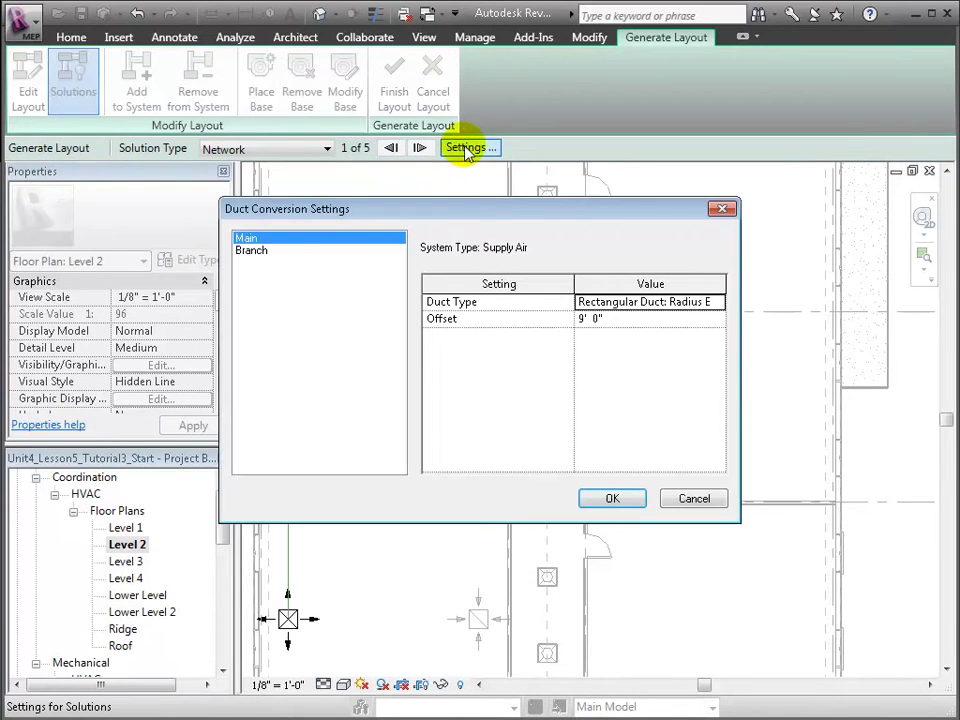
# - Set the main duct type to Rectangular Duct: Mitered Elbows / Tees
pyautogui.click(619, 320)
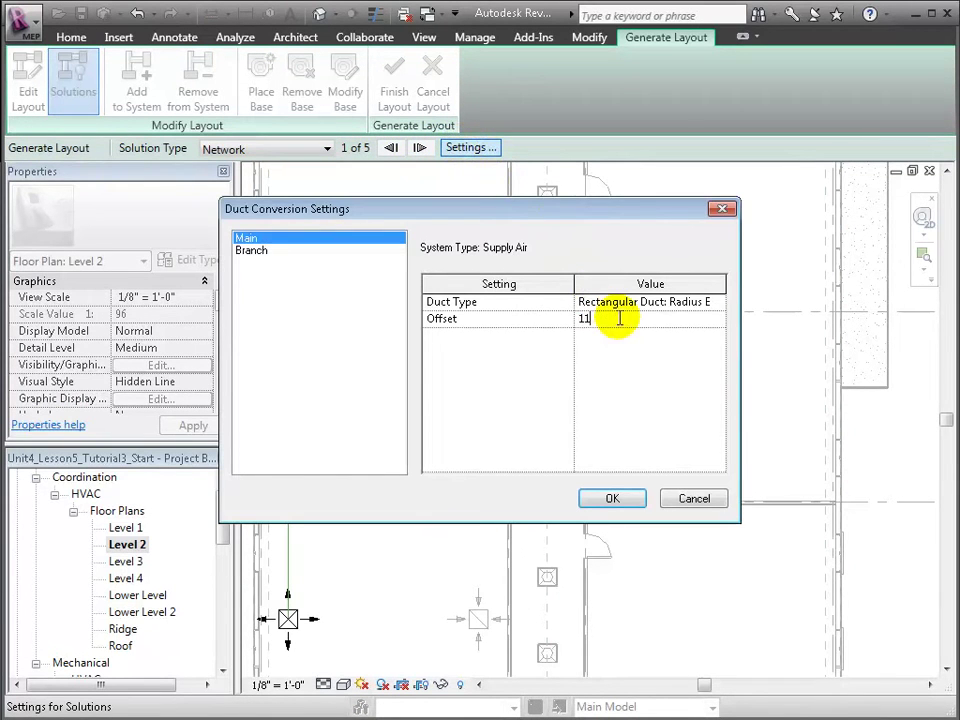
pyautogui.click(716, 302)
pyautogui.click(718, 302)
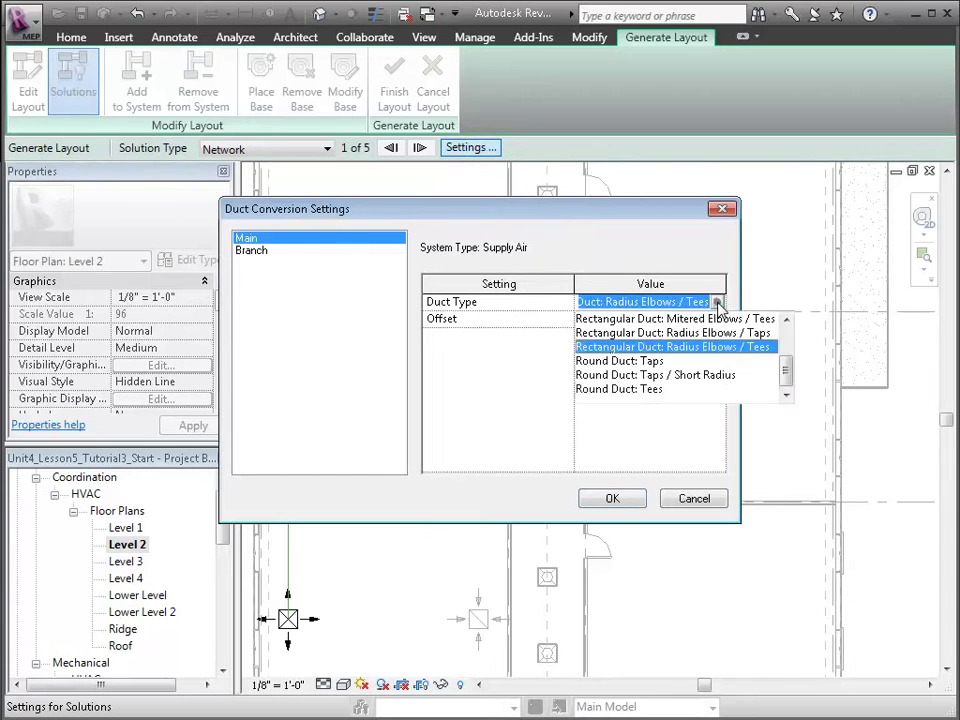
pyautogui.scroll(2, 710, 345)
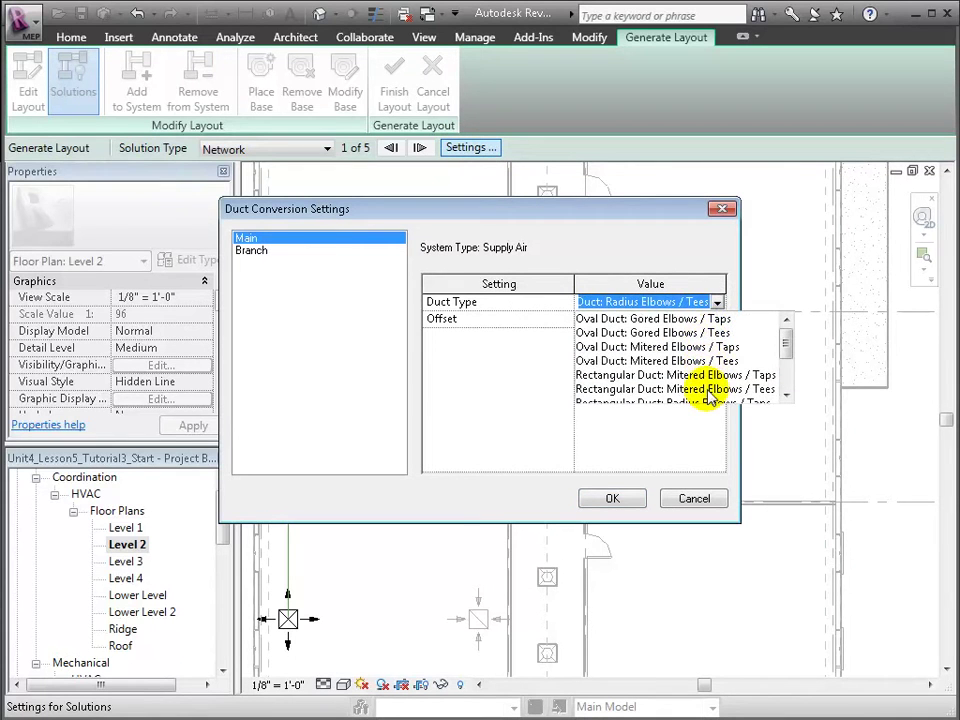
pyautogui.click(706, 390)
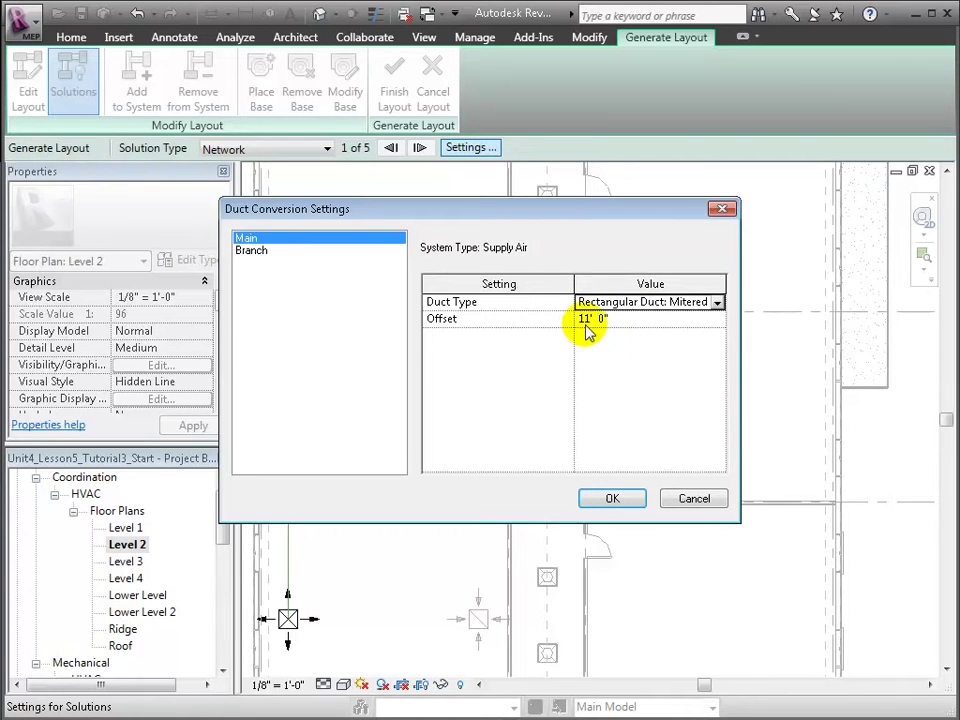
# - Set branch ducts to Rectangular Duct: Mitered Elbows / Tees at 11' 0" and apply
pyautogui.click(268, 252)
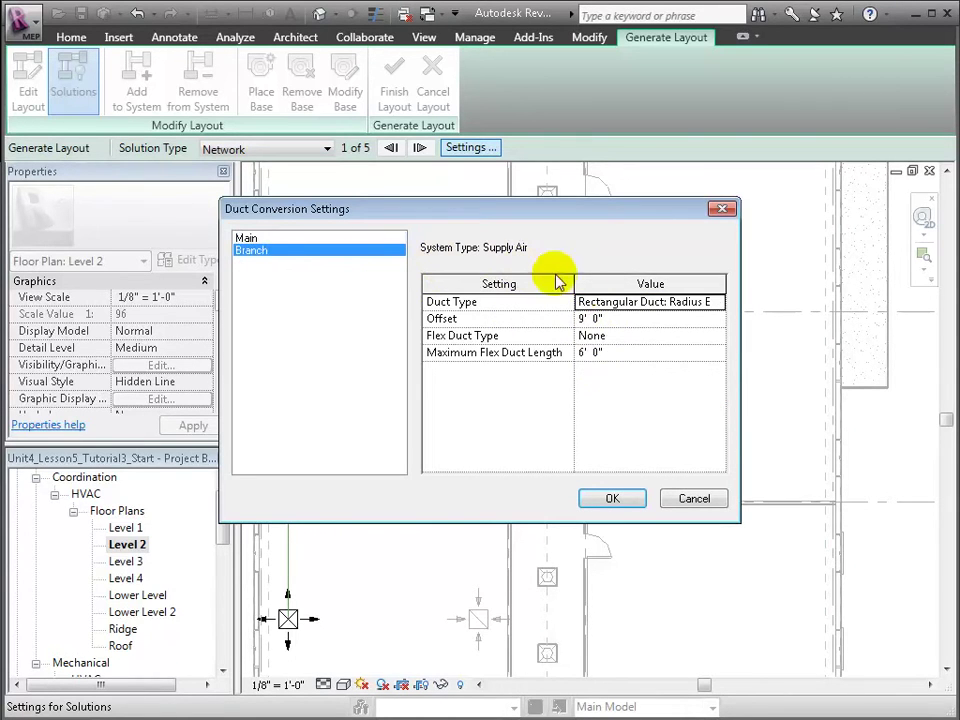
pyautogui.click(716, 302)
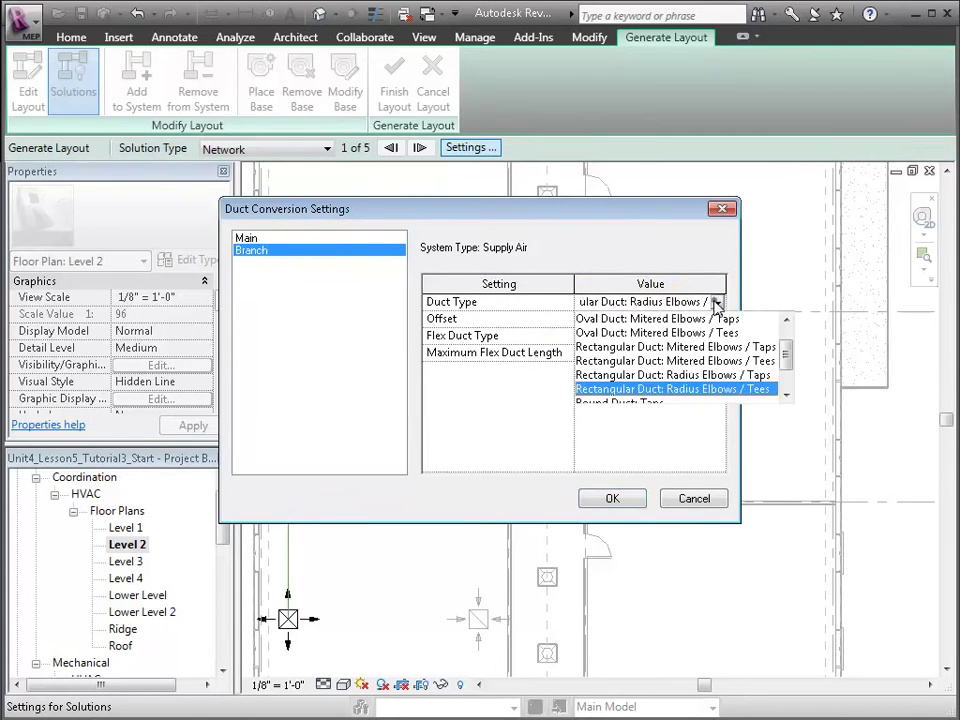
pyautogui.click(675, 360)
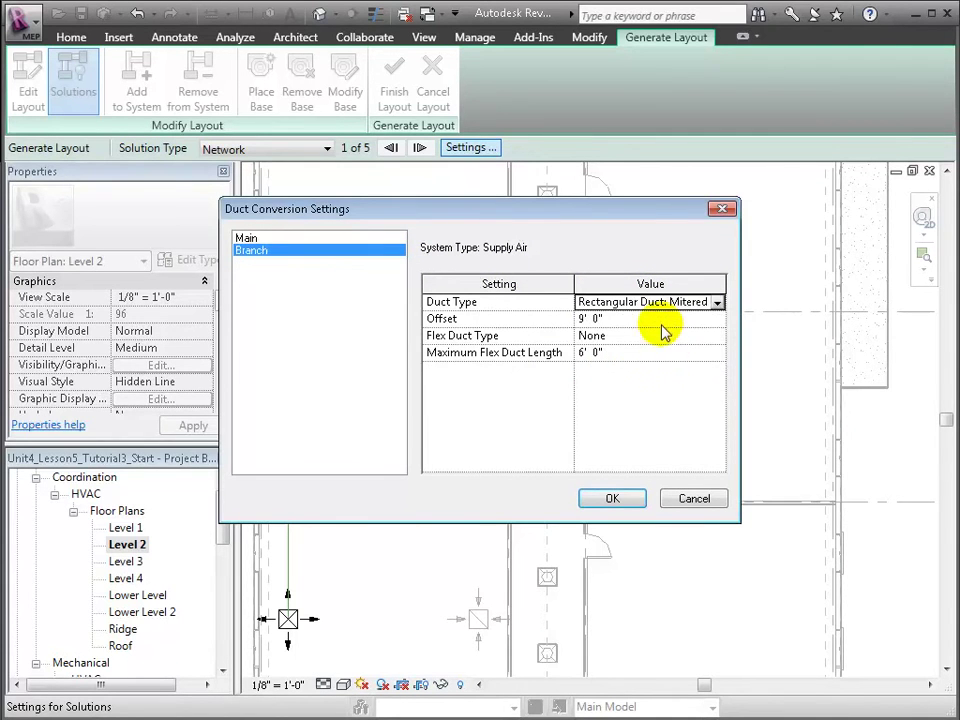
pyautogui.click(632, 320)
pyautogui.write('11')
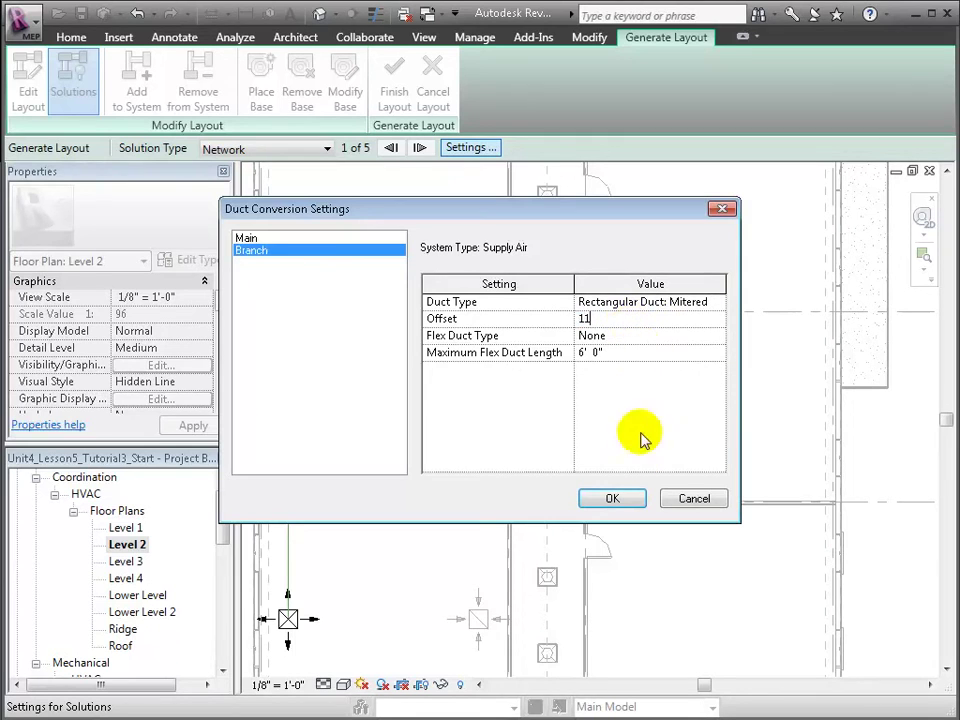
pyautogui.click(617, 442)
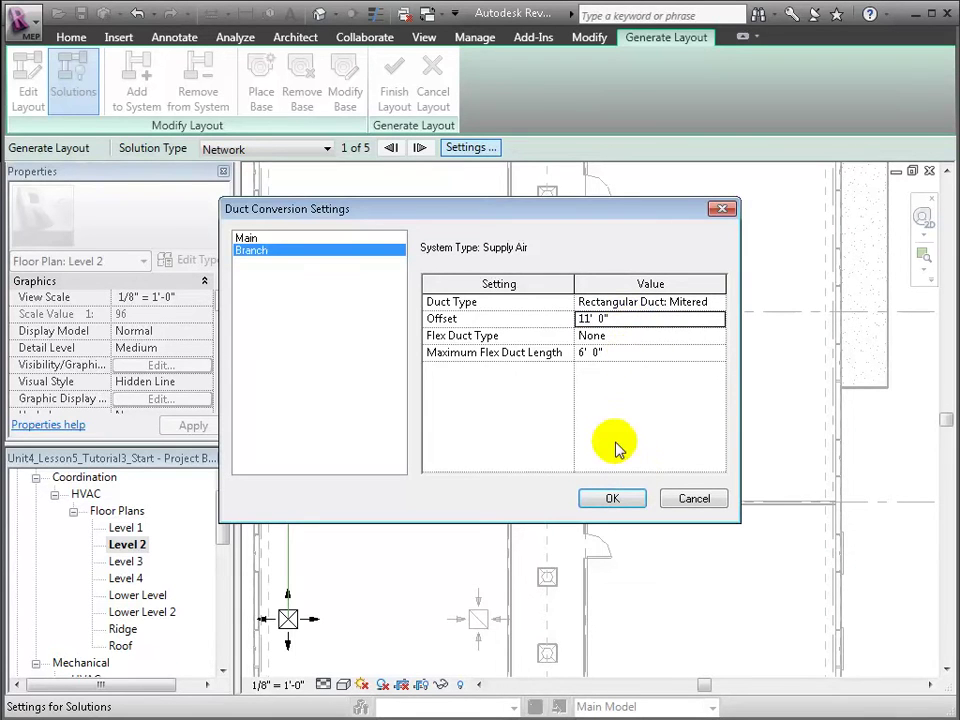
pyautogui.click(613, 498)
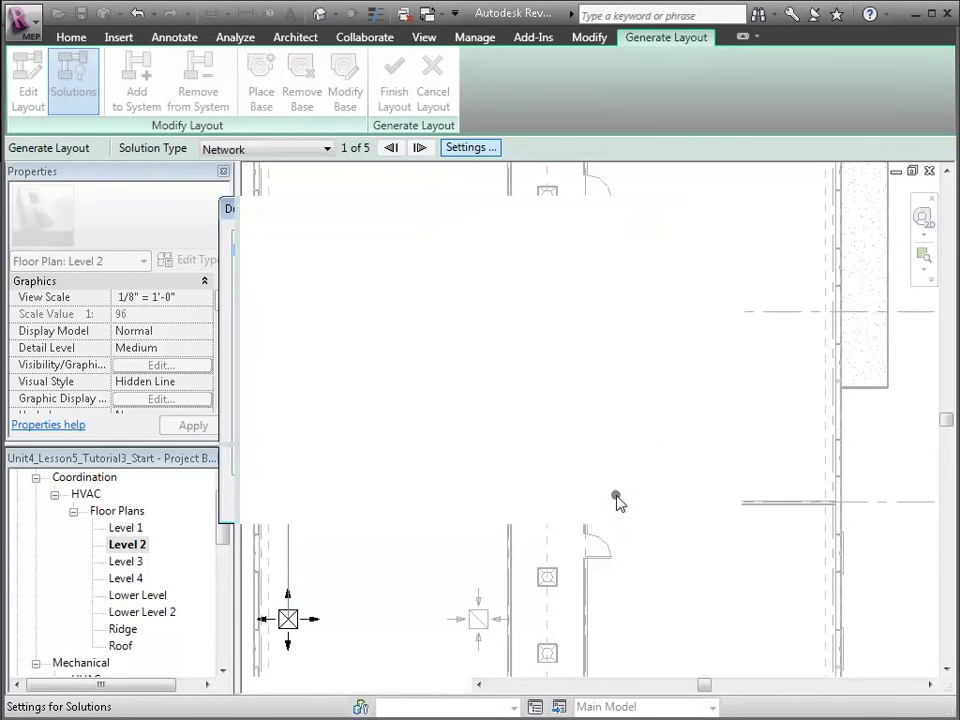
# - Finish the duct layout using solution 3 of 5 and open the 3D HVAC view
pyautogui.click(421, 148)
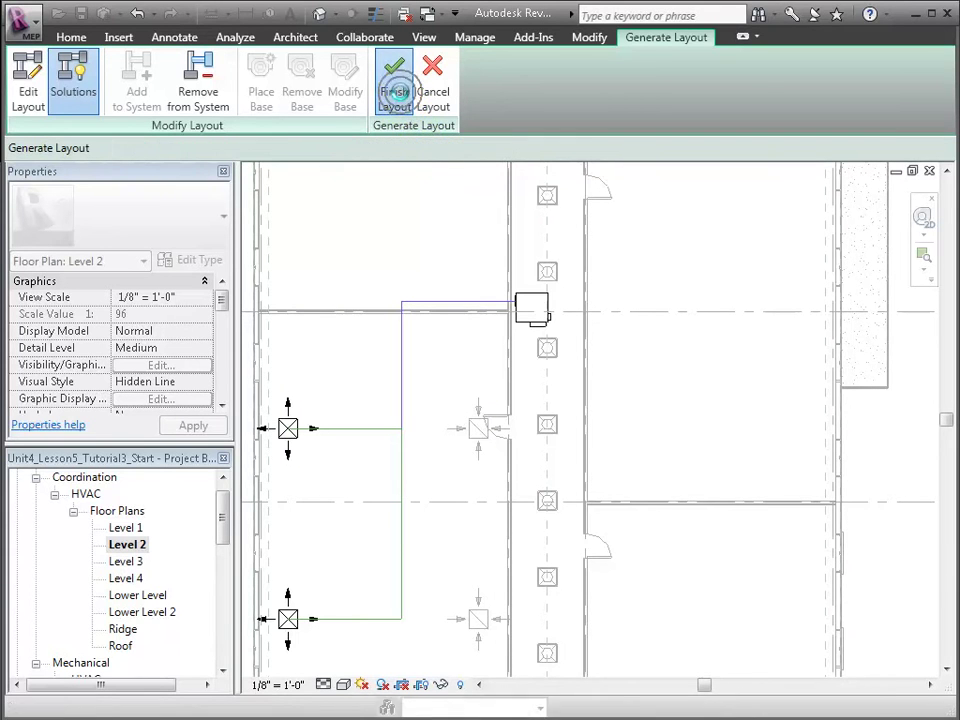
pyautogui.click(400, 100)
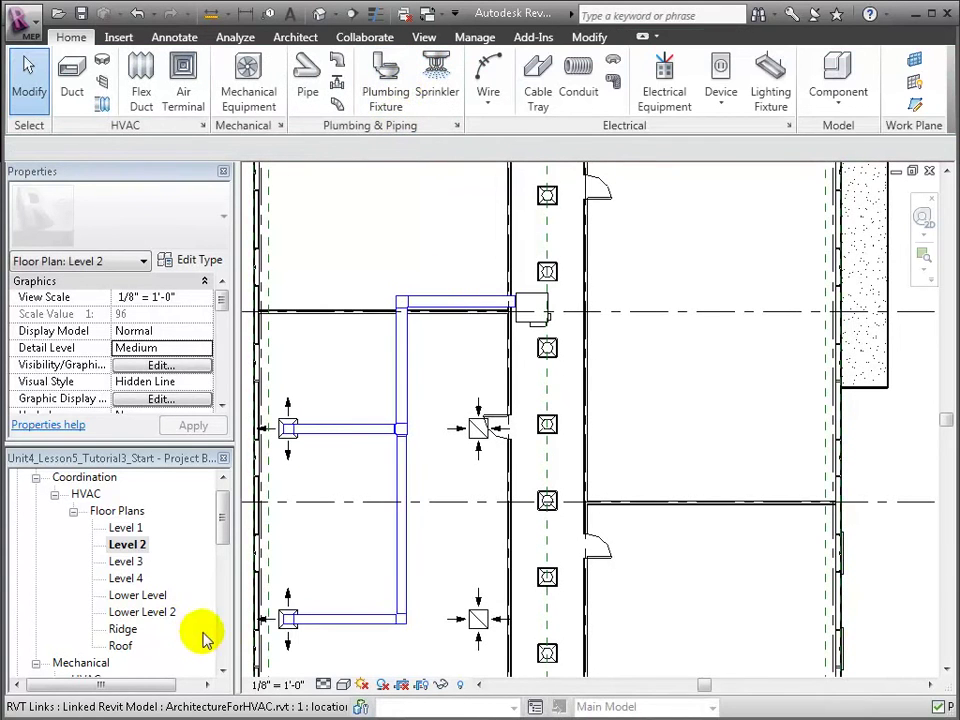
pyautogui.scroll(-4, 214, 628)
pyautogui.doubleClick(140, 662)
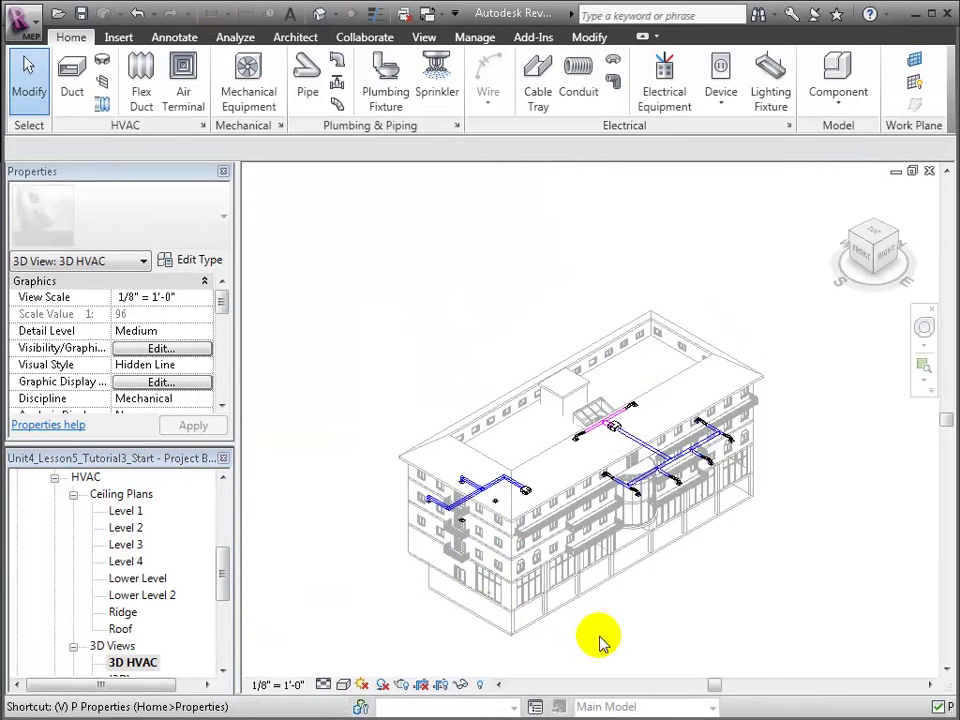
# - Hide the linked ArchitectureForHVAC.rvt model in the 3D view's visibility settings
pyautogui.press('v')
pyautogui.press('g')
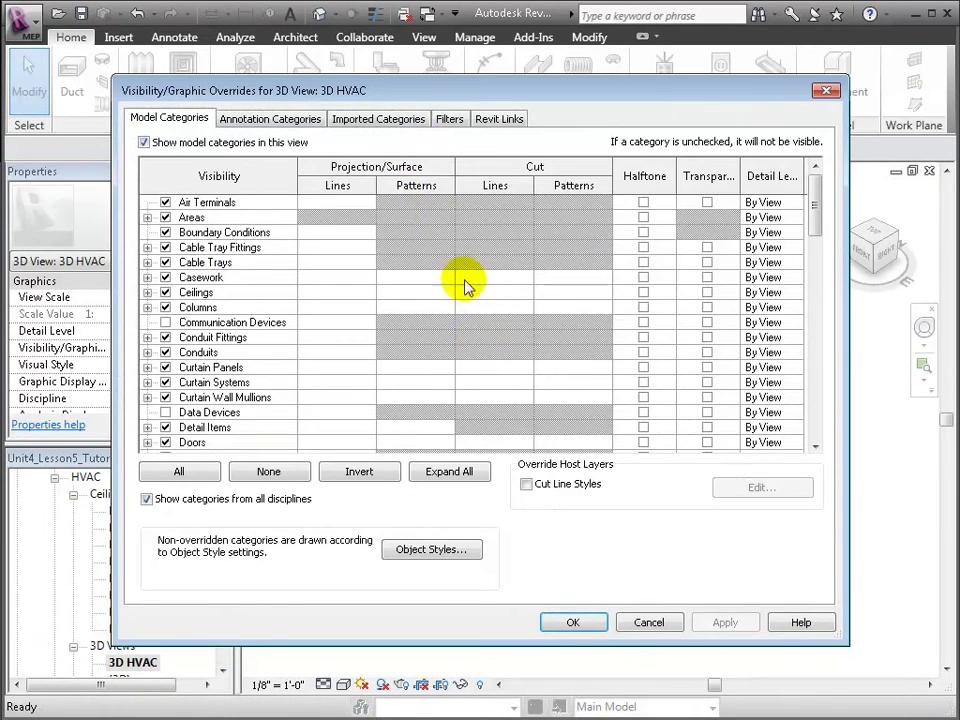
pyautogui.click(490, 118)
pyautogui.click(164, 202)
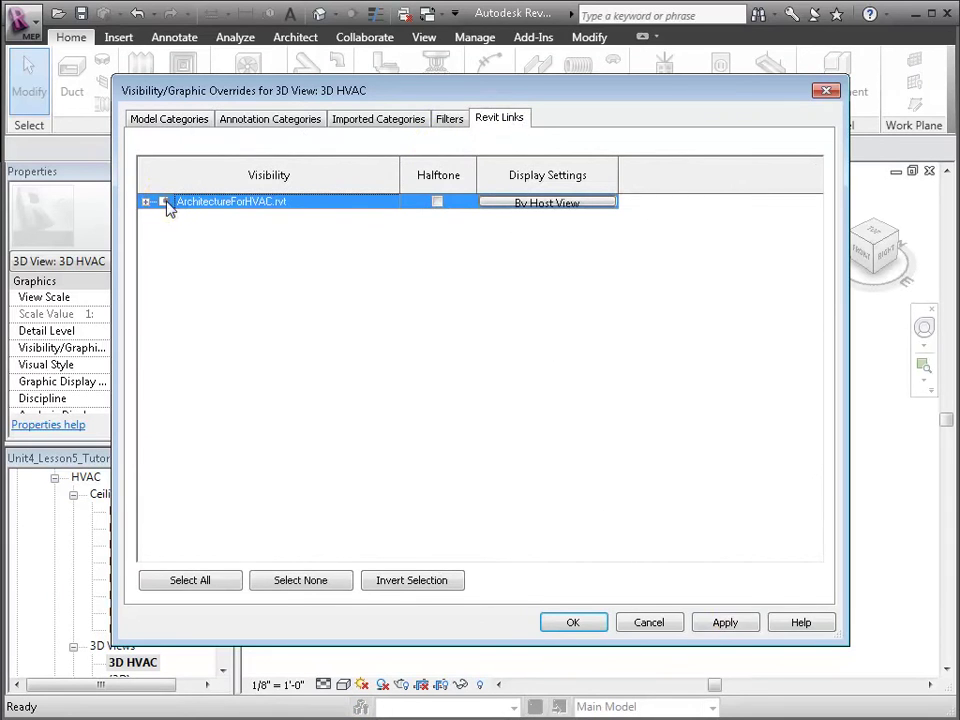
pyautogui.click(733, 628)
pyautogui.click(572, 624)
# - Orbit, zoom and pan the 3D view onto the mitered ducts from the VAV unit to both diffusers
pyautogui.keyDown('shift'); pyautogui.moveTo(545, 625); pyautogui.dragTo(593, 575, button='middle'); pyautogui.keyUp('shift')
pyautogui.scroll(3, 448, 473)
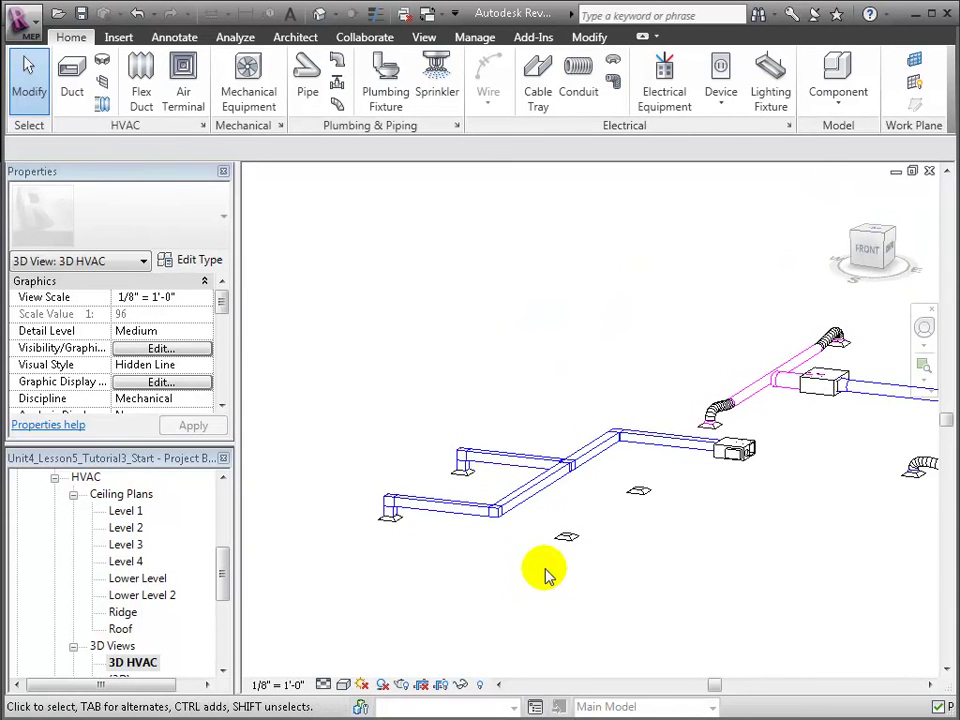
pyautogui.press('z')
pyautogui.press('r')
pyautogui.moveTo(331, 337); pyautogui.dragTo(779, 599)
pyautogui.moveTo(778, 568); pyautogui.dragTo(735, 546, button='middle')
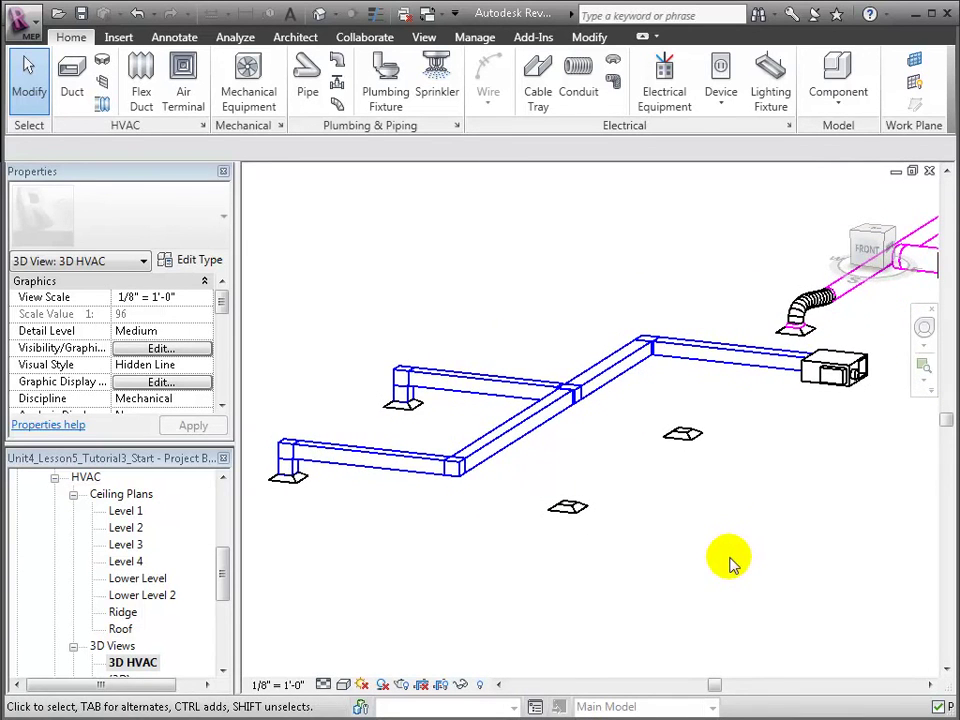